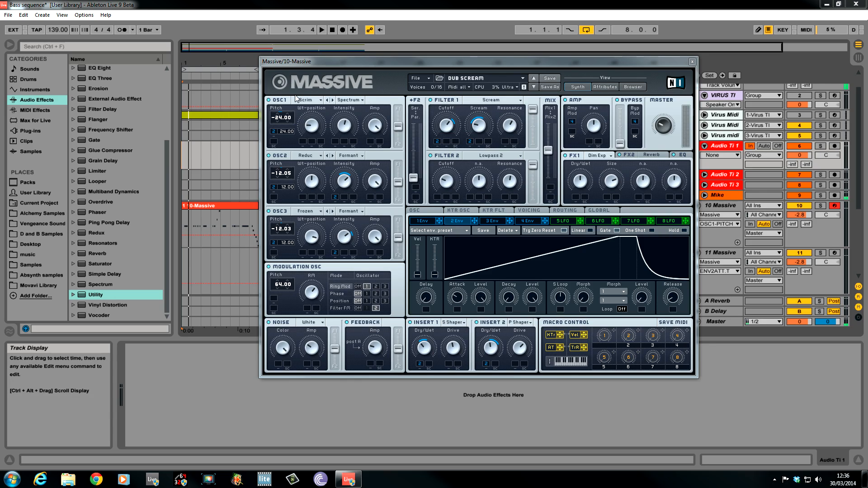
# - Play the 10-Massive clip to hear the DUB SCREAM preset, and stop playback
pyautogui.moveTo(325, 64); pyautogui.dragTo(331, 64)
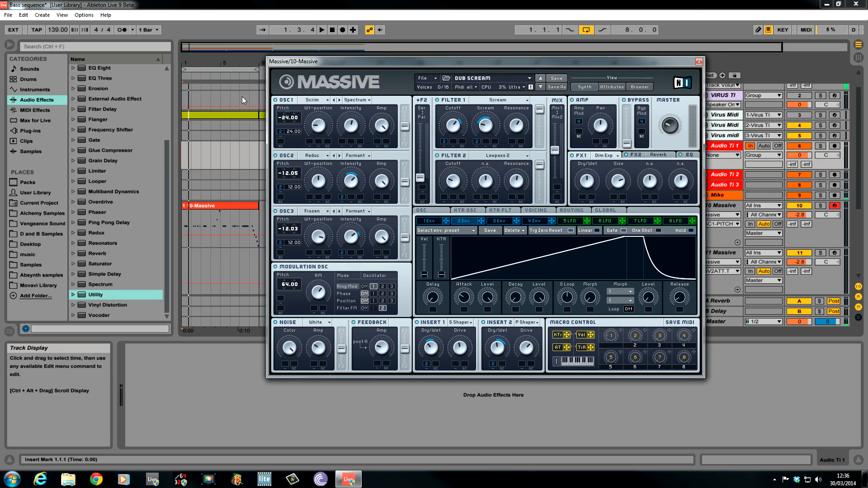
pyautogui.press('space')
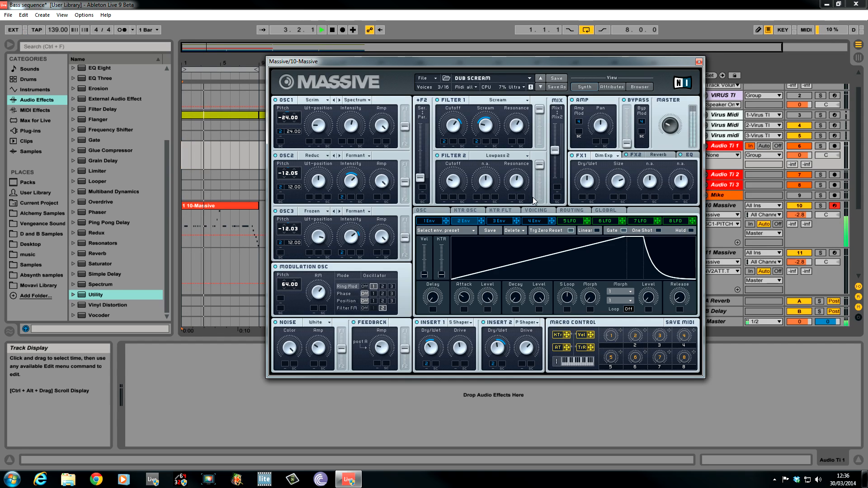
pyautogui.press('space')
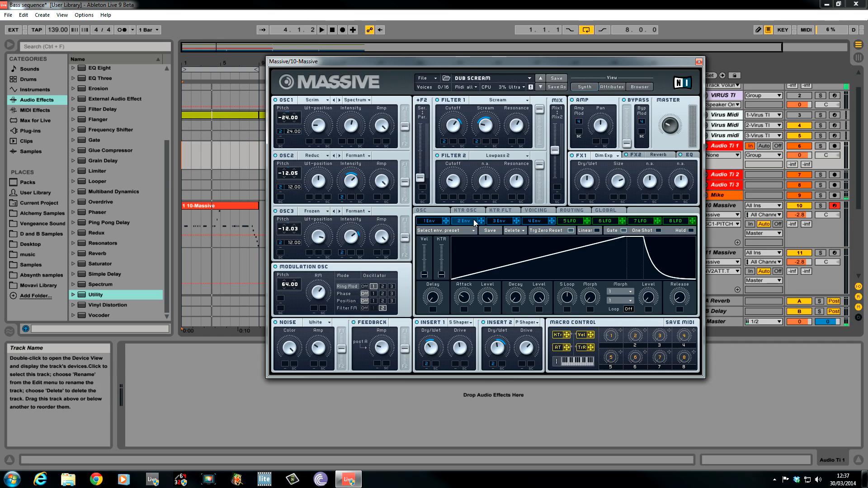
# - Start a new sound and set OSC1 to the Screamer wavetable at pitch -24.00, with reduced Wt-position and Intensity
pyautogui.click(434, 77)
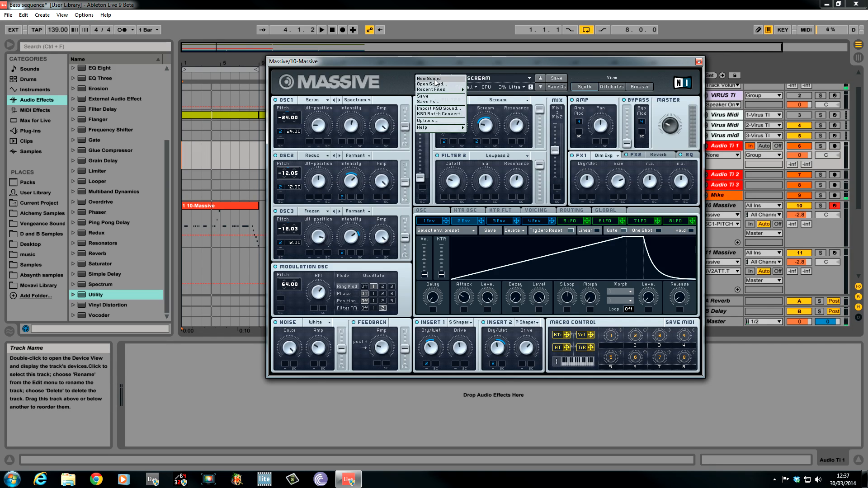
pyautogui.click(437, 85)
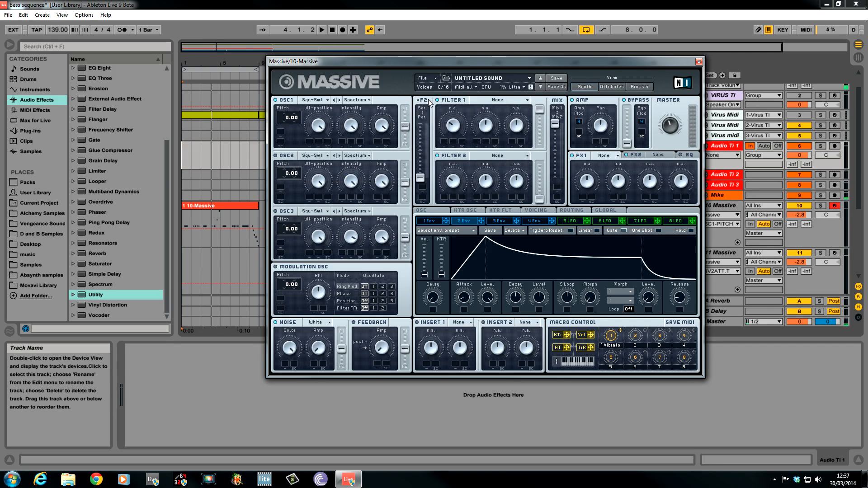
pyautogui.click(324, 104)
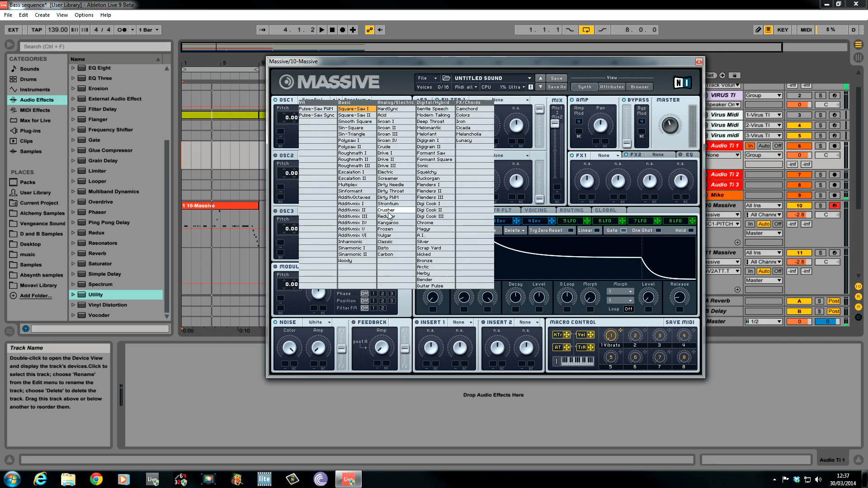
pyautogui.click(395, 179)
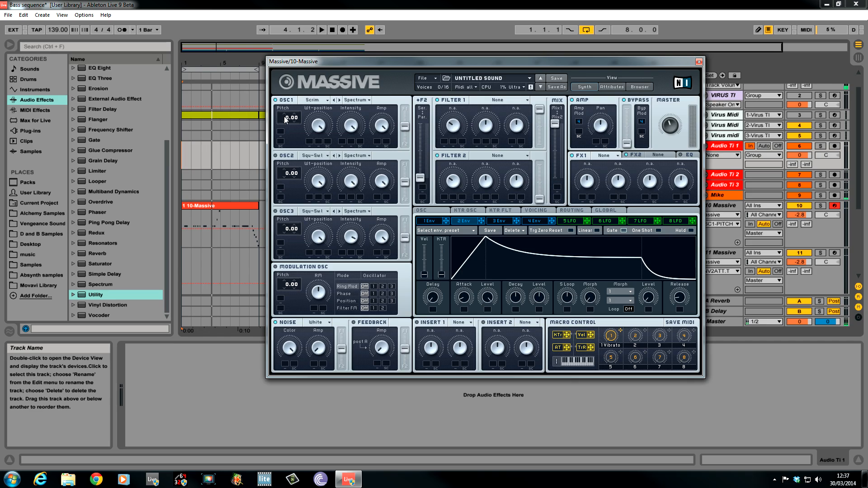
pyautogui.moveTo(284, 115); pyautogui.dragTo(284, 123)
pyautogui.moveTo(319, 122); pyautogui.dragTo(320, 185)
pyautogui.moveTo(355, 125); pyautogui.dragTo(354, 156)
# - Set OSC2 to the Reducer wavetable at pitch -12.05, with reduced Wt-position and Intensity
pyautogui.click(324, 157)
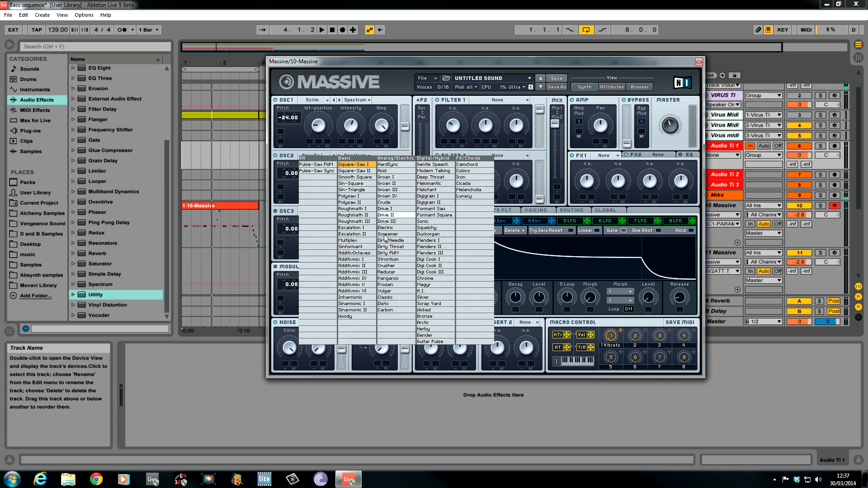
pyautogui.click(386, 273)
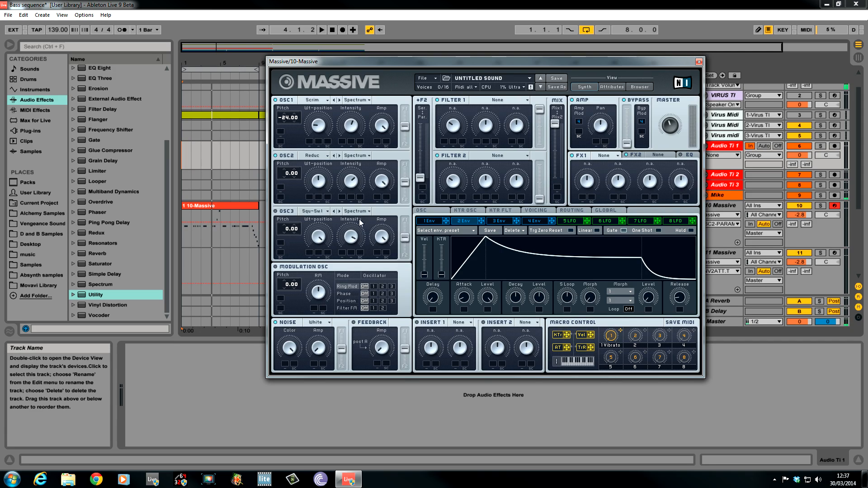
pyautogui.moveTo(283, 172); pyautogui.dragTo(285, 176)
# - Set OSC3 to the Frozen wavetable and switch both OSC3 and OSC2 to Formant mode
pyautogui.click(324, 211)
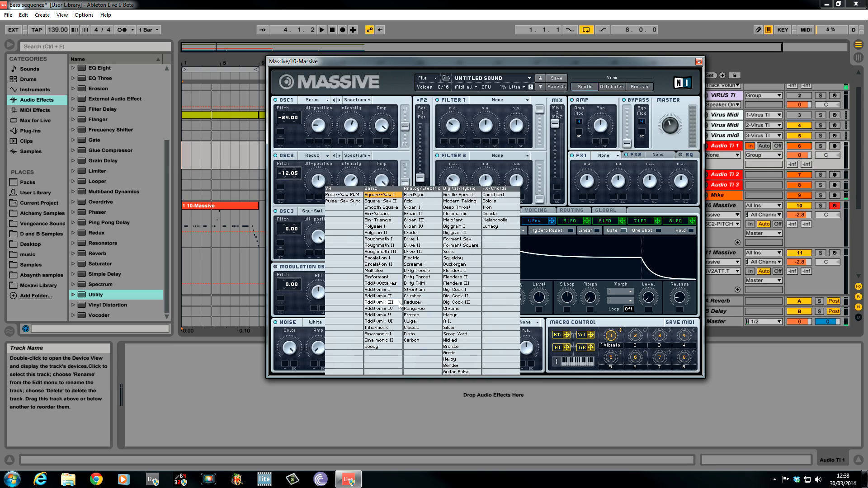
pyautogui.click(411, 315)
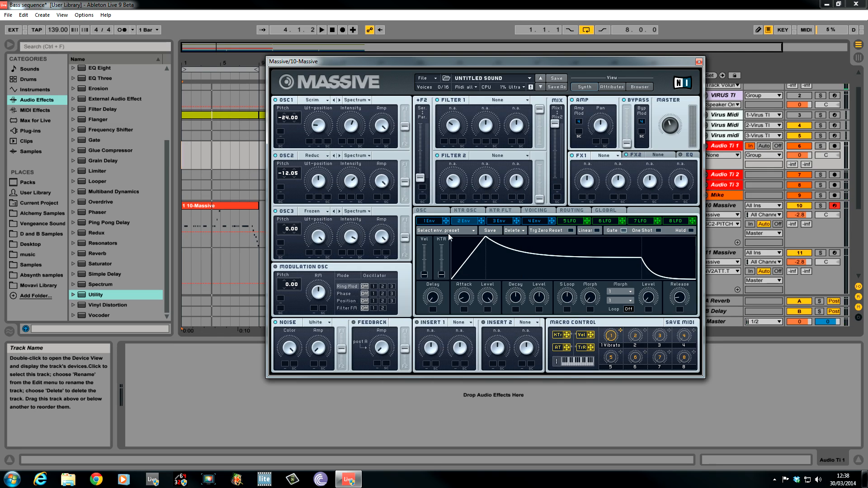
pyautogui.click(362, 212)
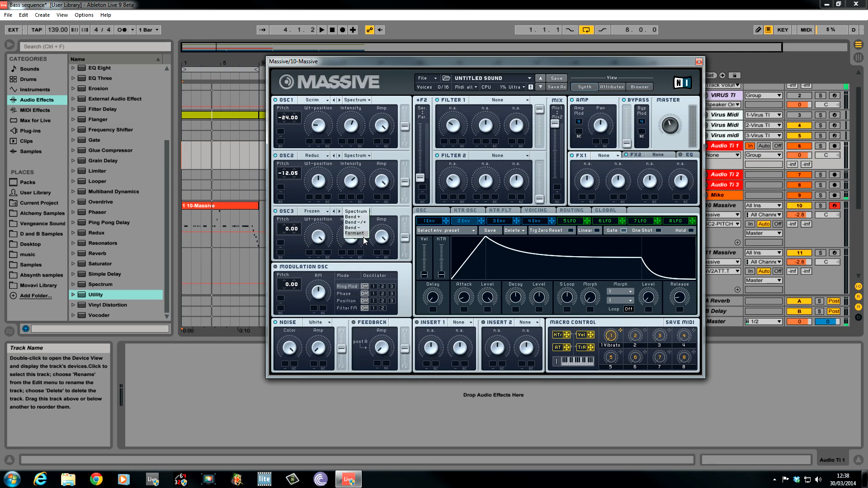
pyautogui.click(354, 234)
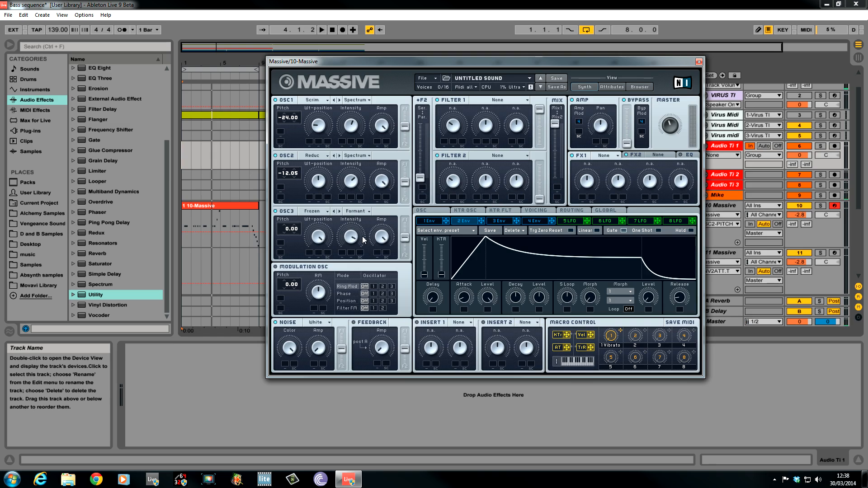
pyautogui.click(366, 156)
pyautogui.click(366, 177)
# - Lower OSC3's Wt-position and Intensity, set its pitch to -12.03, and play the clip to audition the oscillators
pyautogui.moveTo(324, 240); pyautogui.dragTo(322, 249)
pyautogui.moveTo(352, 243); pyautogui.dragTo(351, 261)
pyautogui.moveTo(292, 231)
pyautogui.mouseDown()
pyautogui.moveTo(286, 235)
pyautogui.moveTo(294, 233)
pyautogui.mouseUp()
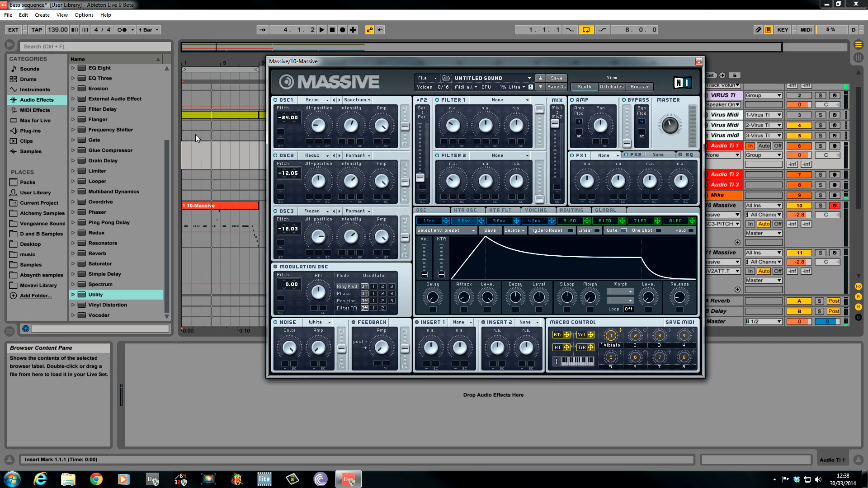
pyautogui.press('space')
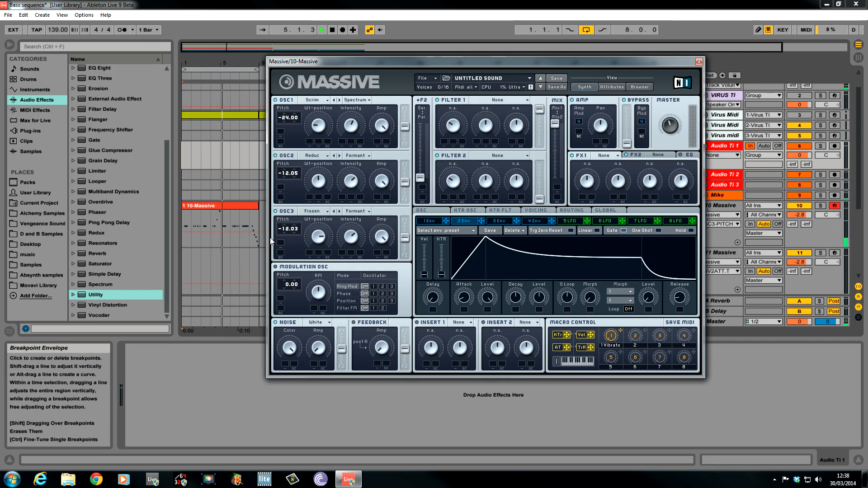
pyautogui.press('space')
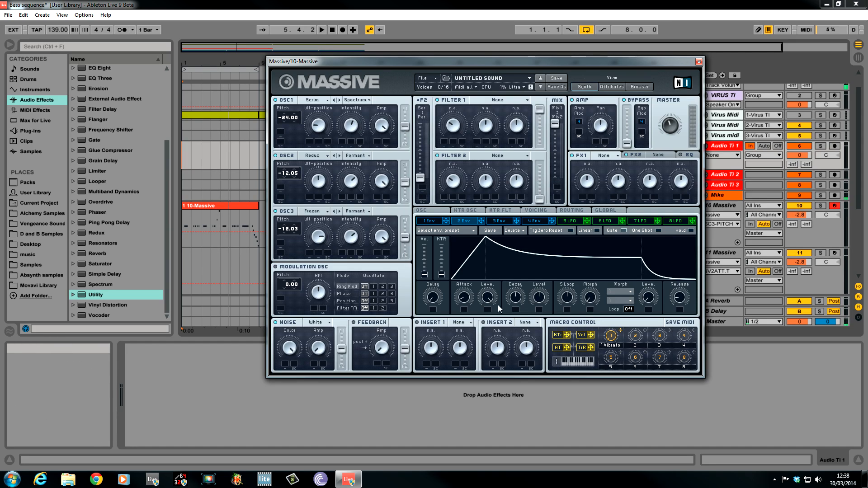
# - Shape envelope 2 with a long Attack, minimal Decay, full decay Level and a shortened Release
pyautogui.moveTo(464, 300)
pyautogui.mouseDown()
pyautogui.moveTo(466, 273)
pyautogui.moveTo(466, 286)
pyautogui.mouseUp()
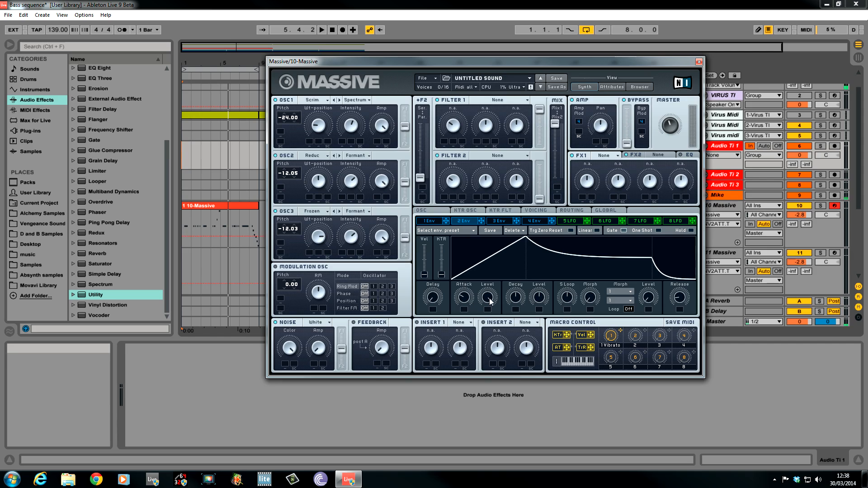
pyautogui.moveTo(514, 298); pyautogui.dragTo(523, 355)
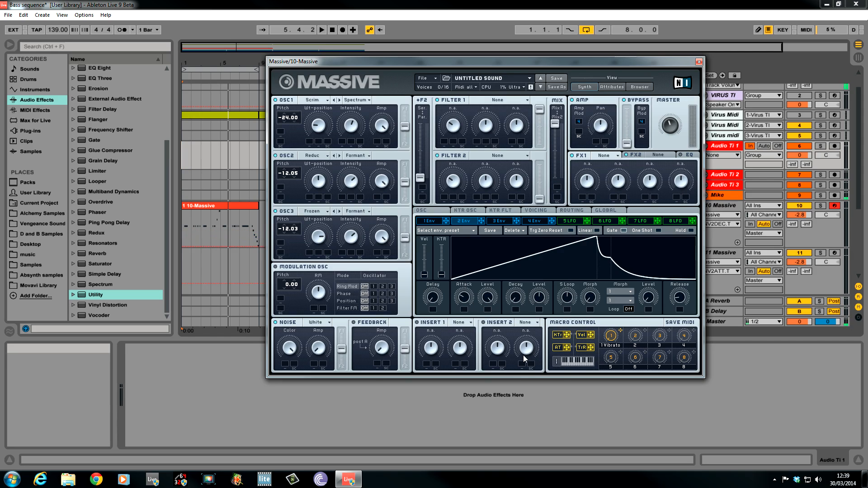
pyautogui.moveTo(540, 301); pyautogui.dragTo(542, 230)
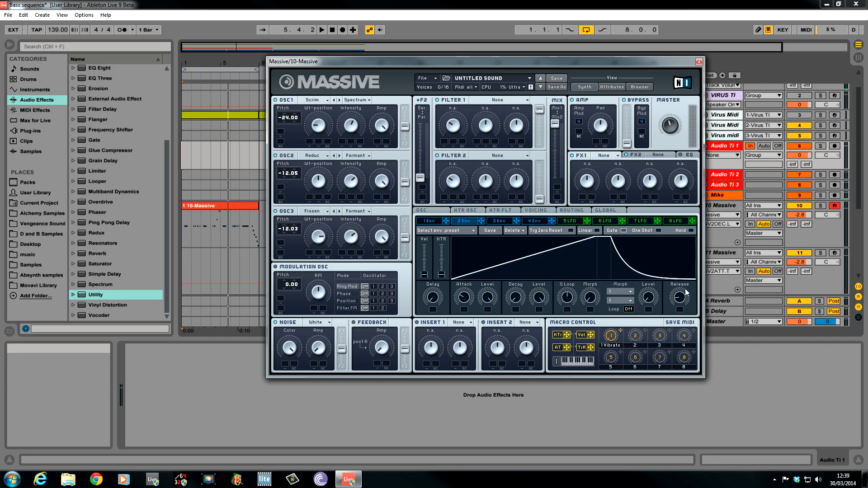
pyautogui.moveTo(683, 294); pyautogui.dragTo(685, 299)
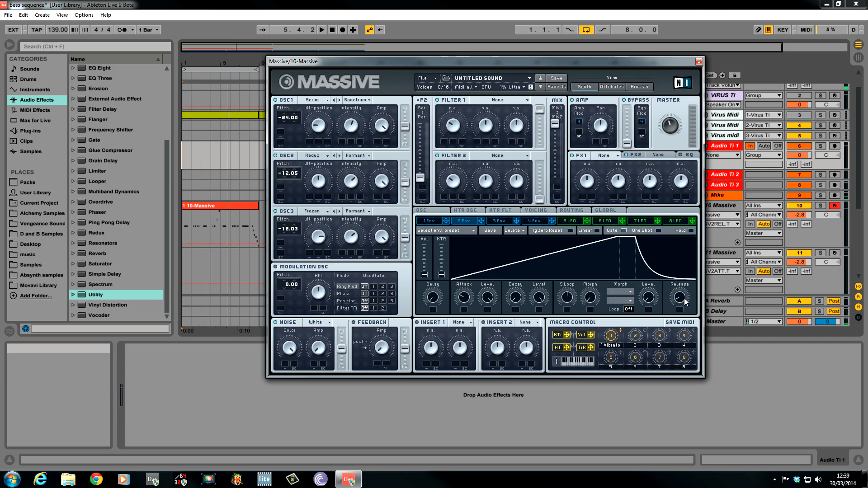
pyautogui.moveTo(467, 305); pyautogui.dragTo(466, 298)
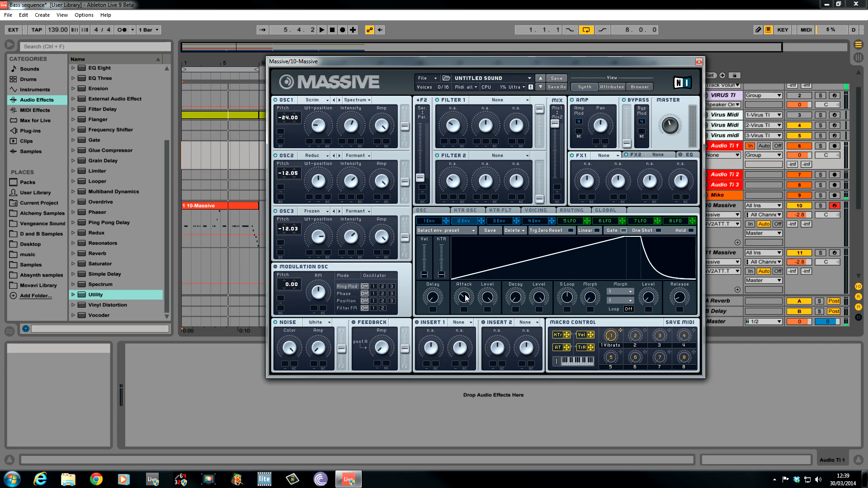
pyautogui.moveTo(466, 297); pyautogui.dragTo(466, 297)
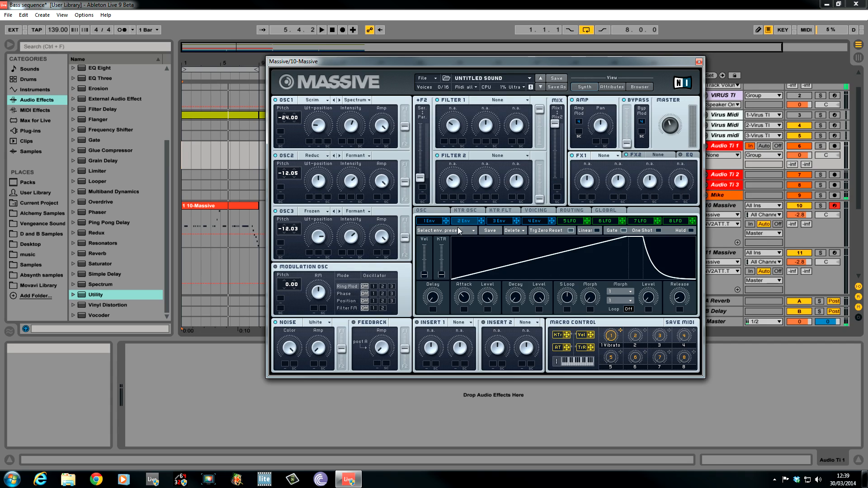
# - Assign envelope 2 to the pitch of all three oscillators and to the Intensity of OSC2 and OSC3
pyautogui.moveTo(482, 224); pyautogui.dragTo(254, 178)
pyautogui.click(254, 178)
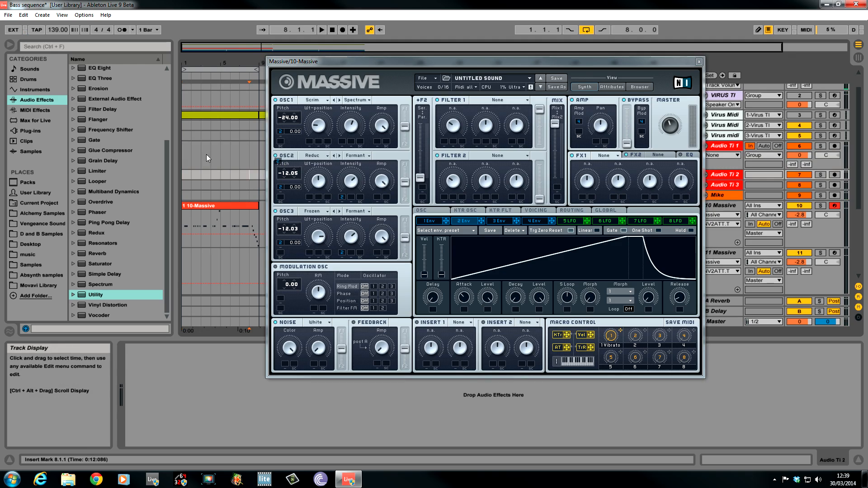
pyautogui.click(182, 138)
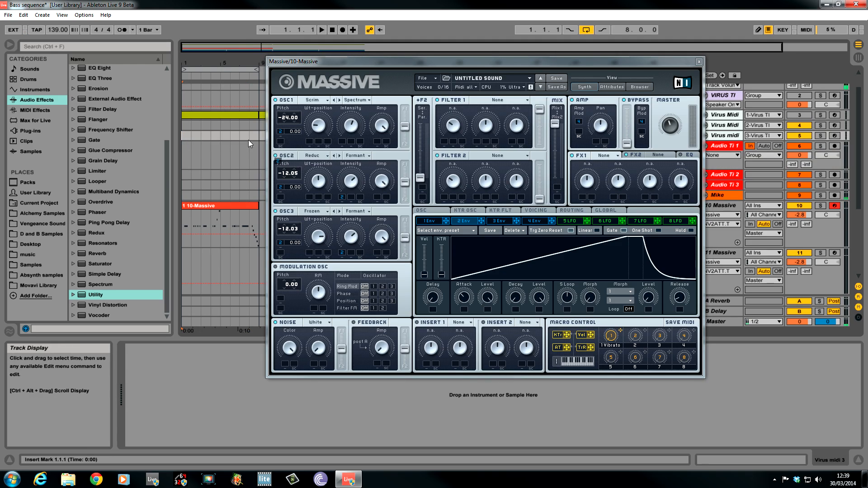
pyautogui.click(290, 131)
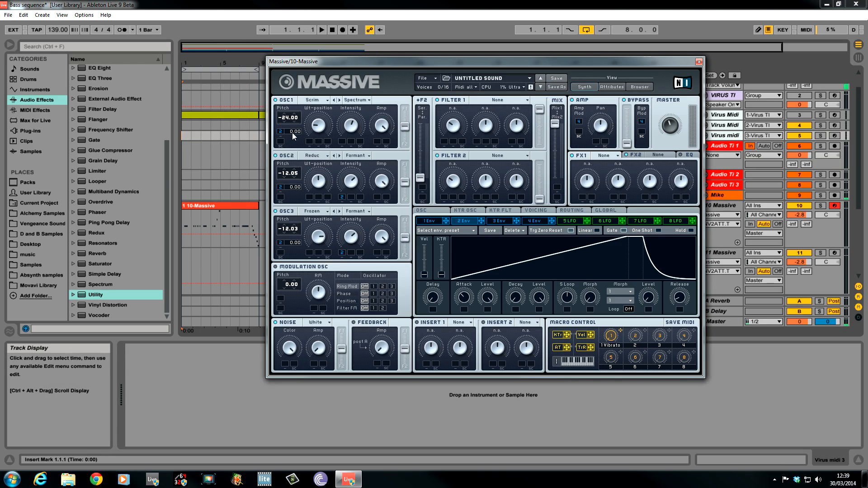
# - Set the envelope 2 pitch modulation to 24.00 on OSC1 and 12.00 on OSC2 and OSC3
pyautogui.moveTo(293, 134); pyautogui.dragTo(292, 123)
pyautogui.moveTo(292, 188)
pyautogui.mouseDown()
pyautogui.moveTo(291, 181)
pyautogui.moveTo(294, 191)
pyautogui.mouseUp()
pyautogui.moveTo(291, 243); pyautogui.dragTo(291, 240)
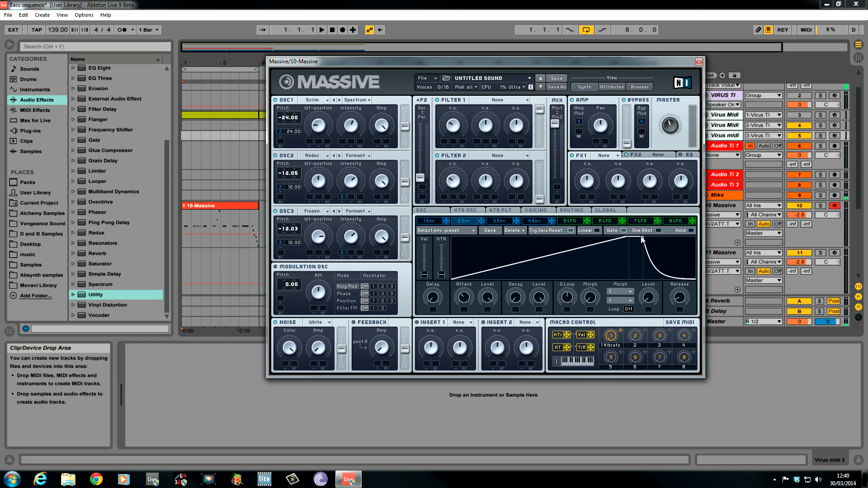
# - Lengthen envelope 2's Release slightly and play the clip from 1.1.1 to hear the pitch sweep
pyautogui.moveTo(661, 271); pyautogui.dragTo(731, 279)
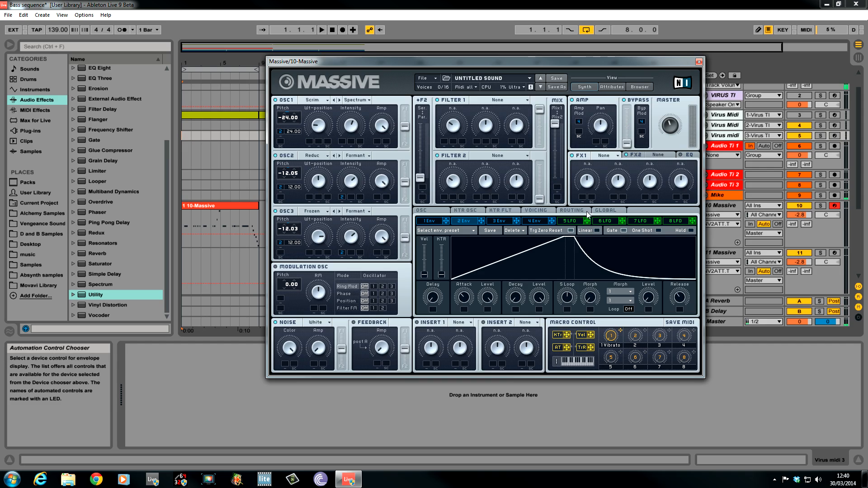
pyautogui.moveTo(683, 306); pyautogui.dragTo(684, 323)
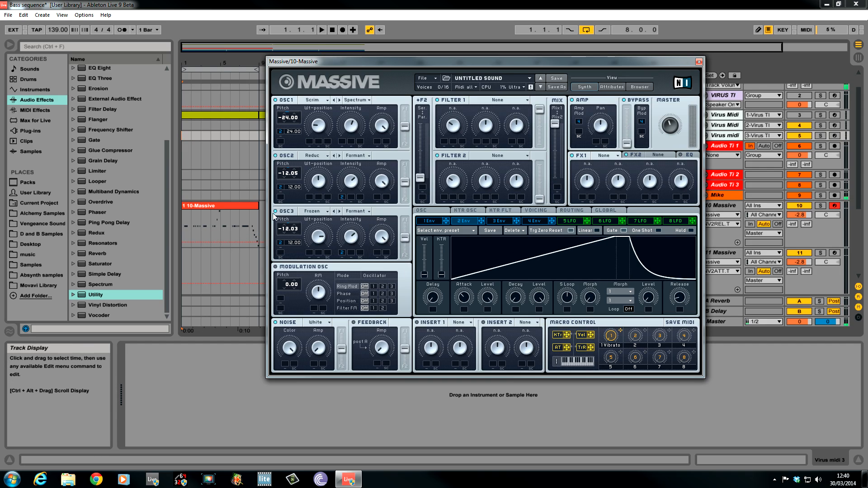
pyautogui.press('space')
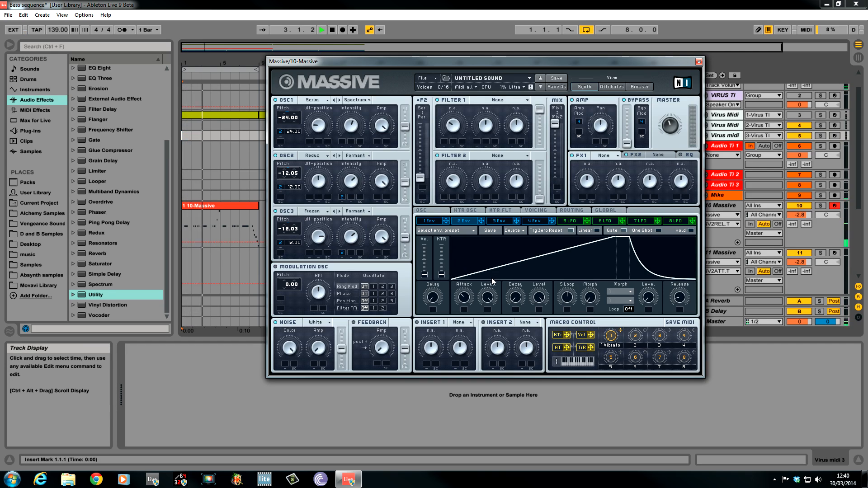
pyautogui.press('space')
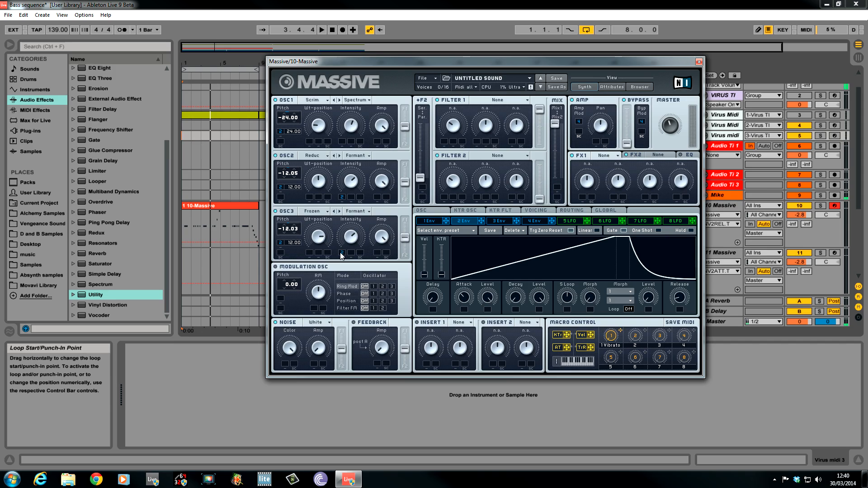
# - Add envelope 2 modulation depth to OSC2 and OSC3 Intensity, and enable the modulation oscillator with Ring Mod on 1 and Filter FM on 2
pyautogui.moveTo(341, 254); pyautogui.dragTo(341, 246)
pyautogui.click(276, 267)
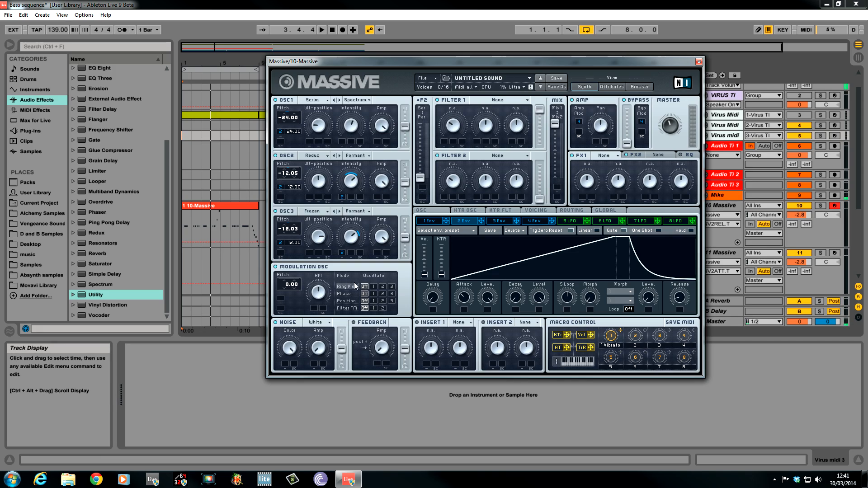
pyautogui.click(382, 308)
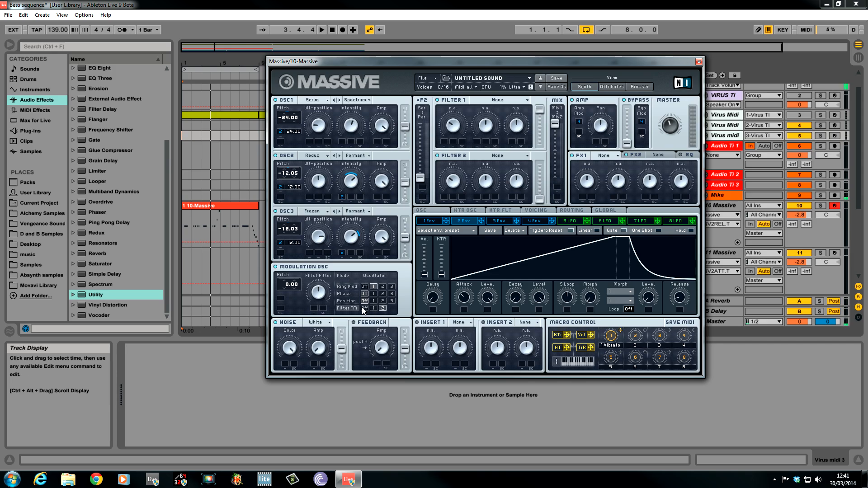
# - Set the modulation oscillator's pitch to 64.00 and raise its RM amount slightly, keeping Ring Mod selected
pyautogui.moveTo(283, 285); pyautogui.dragTo(288, 283)
pyautogui.click(319, 292)
pyautogui.click(361, 287)
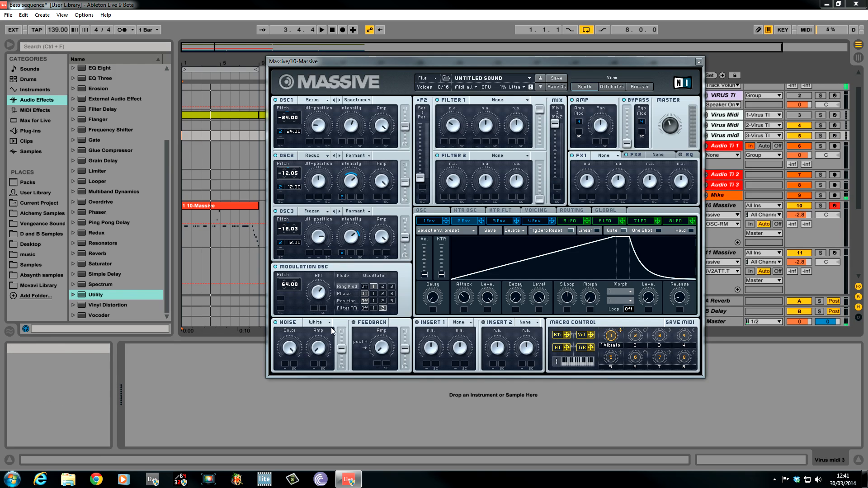
# - Adjust the Noise and Feedback controls, and move the Mix fader about halfway between Mix1 and Mix2
pyautogui.click(292, 348)
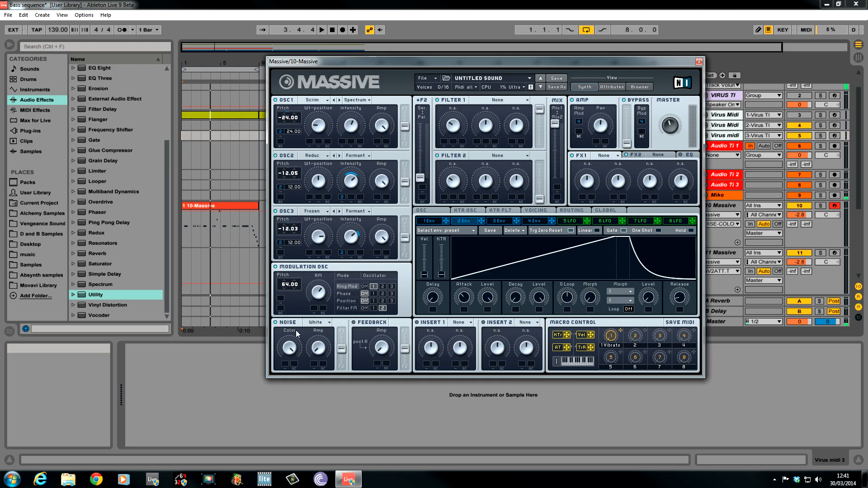
pyautogui.click(327, 358)
pyautogui.click(383, 351)
pyautogui.moveTo(383, 348); pyautogui.dragTo(381, 323)
pyautogui.moveTo(555, 122); pyautogui.dragTo(558, 151)
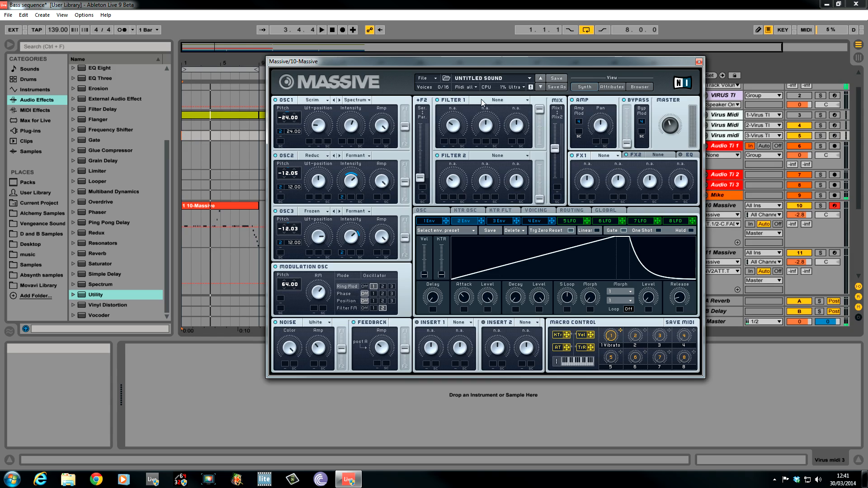
# - Set Filter 1 to the Scream type and adjust its Cutoff and Scream amounts
pyautogui.click(523, 101)
pyautogui.click(480, 150)
pyautogui.moveTo(455, 127); pyautogui.dragTo(458, 101)
pyautogui.moveTo(486, 125); pyautogui.dragTo(486, 152)
# - Assign envelope 2 to Filter 1's Cutoff and Scream, and add modulation depth
pyautogui.moveTo(482, 220); pyautogui.dragTo(444, 144)
pyautogui.moveTo(482, 219); pyautogui.dragTo(482, 195)
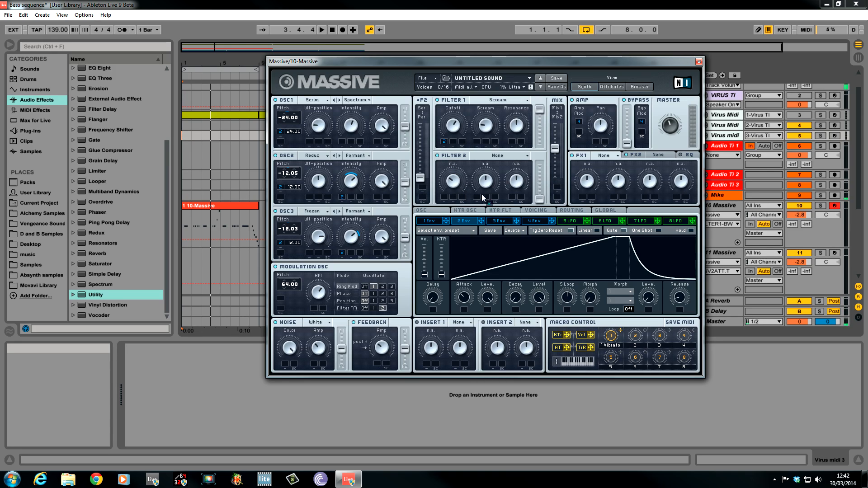
pyautogui.moveTo(479, 147)
pyautogui.mouseDown()
pyautogui.moveTo(445, 140)
pyautogui.moveTo(478, 134)
pyautogui.mouseUp()
# - Set Filter 2 to Lowpass 2, adjust its Resonance and raise its output fader fully
pyautogui.click(527, 156)
pyautogui.click(483, 167)
pyautogui.click(516, 181)
pyautogui.moveTo(540, 200); pyautogui.dragTo(555, 63)
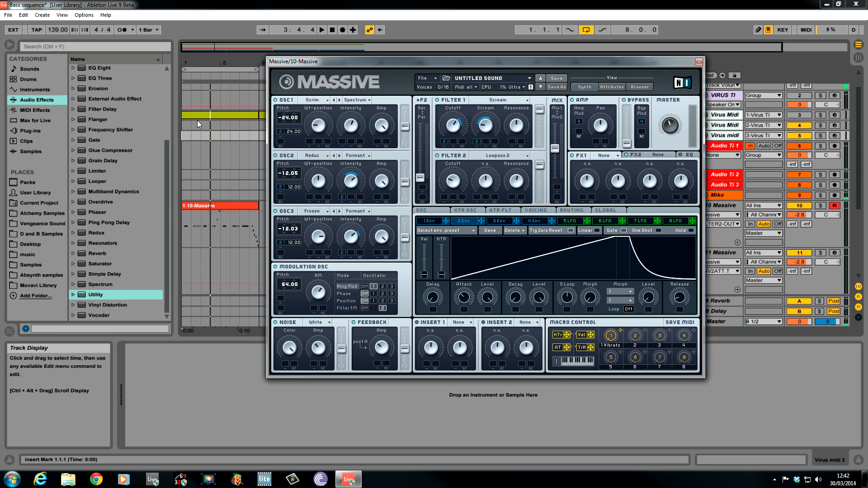
# - Play the 10-Massive clip to hear the patch with both filters active, and stop playback
pyautogui.click(188, 222)
pyautogui.press('space')
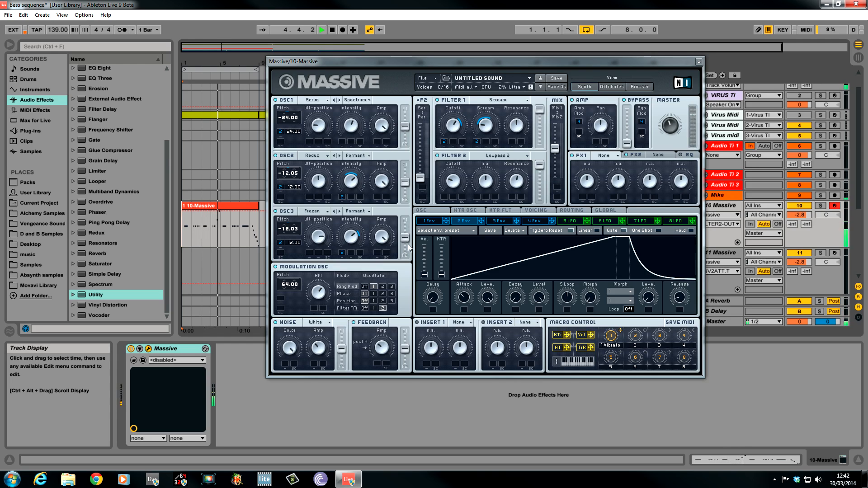
pyautogui.press('space')
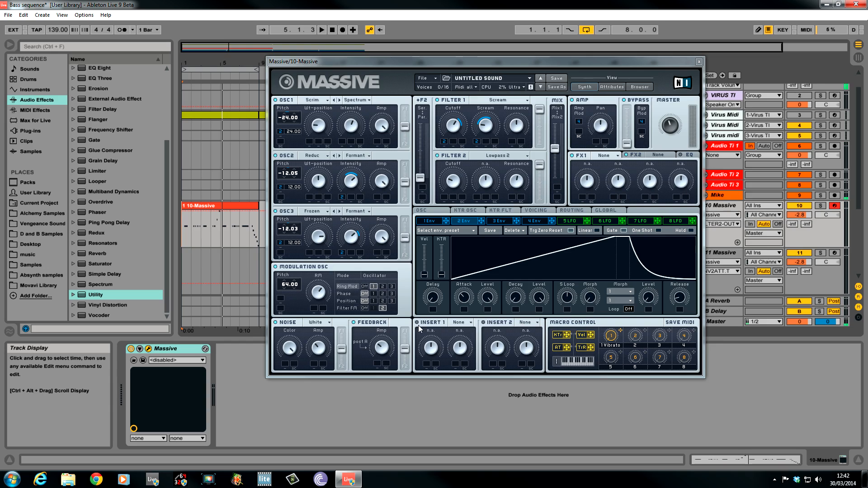
# - Load a Sine Shaper in Insert 1 and modulate its Dry/Wet with envelope 2
pyautogui.click(470, 323)
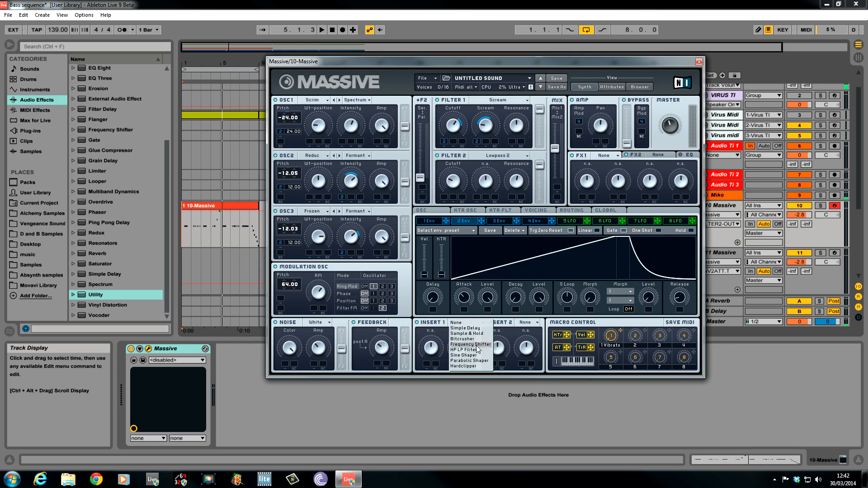
pyautogui.click(469, 355)
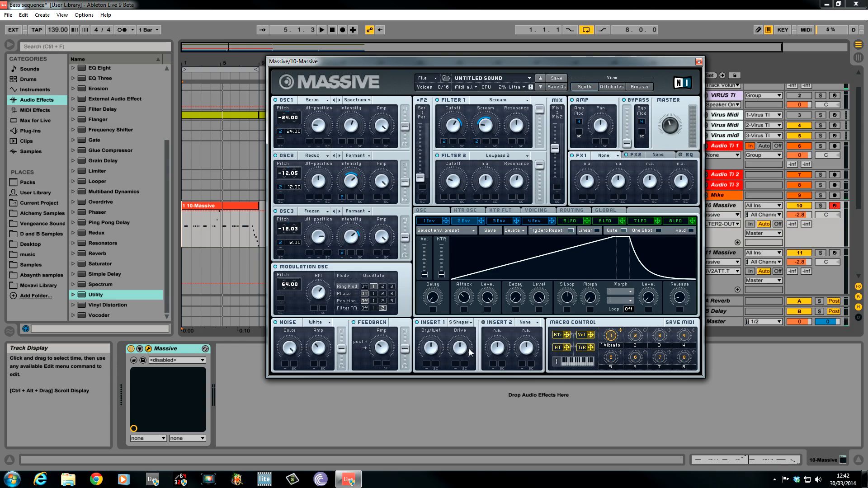
pyautogui.moveTo(430, 347); pyautogui.dragTo(430, 365)
pyautogui.moveTo(420, 348)
pyautogui.mouseDown()
pyautogui.moveTo(423, 328)
pyautogui.moveTo(434, 346)
pyautogui.mouseUp()
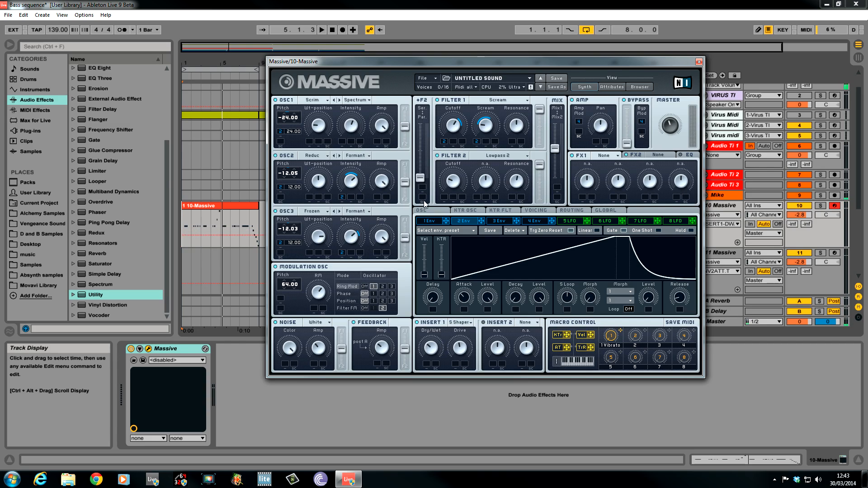
pyautogui.moveTo(482, 220); pyautogui.dragTo(485, 235)
pyautogui.moveTo(484, 306); pyautogui.dragTo(426, 361)
pyautogui.moveTo(422, 352); pyautogui.dragTo(422, 349)
# - Load a Parabolic Shaper in Insert 2 with more Drive, and modulate its Dry/Wet with envelope 2
pyautogui.click(537, 323)
pyautogui.click(555, 359)
pyautogui.moveTo(526, 347); pyautogui.dragTo(531, 329)
pyautogui.moveTo(483, 220); pyautogui.dragTo(503, 273)
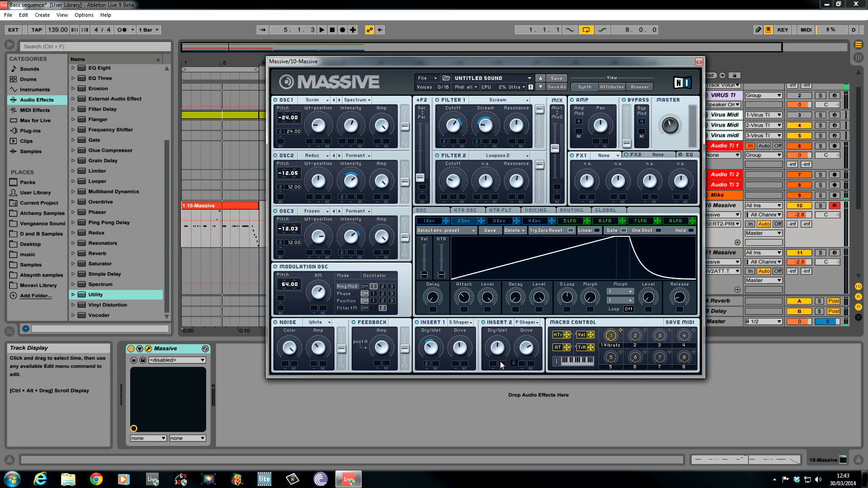
pyautogui.moveTo(488, 365); pyautogui.dragTo(494, 366)
# - Set FX1 to Dimension Expander and raise its Size
pyautogui.click(618, 157)
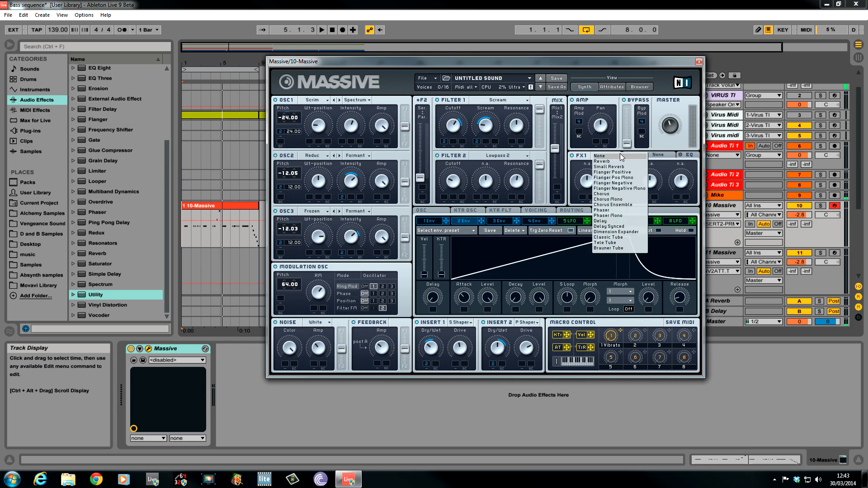
pyautogui.click(622, 232)
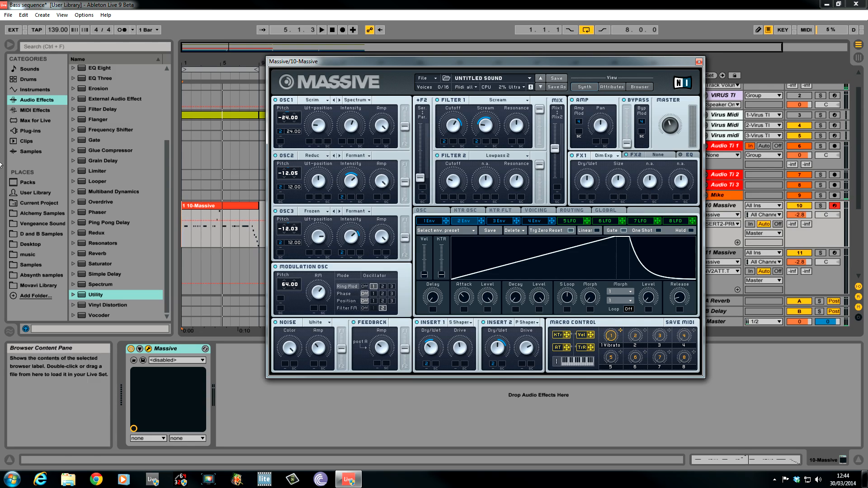
pyautogui.click(167, 195)
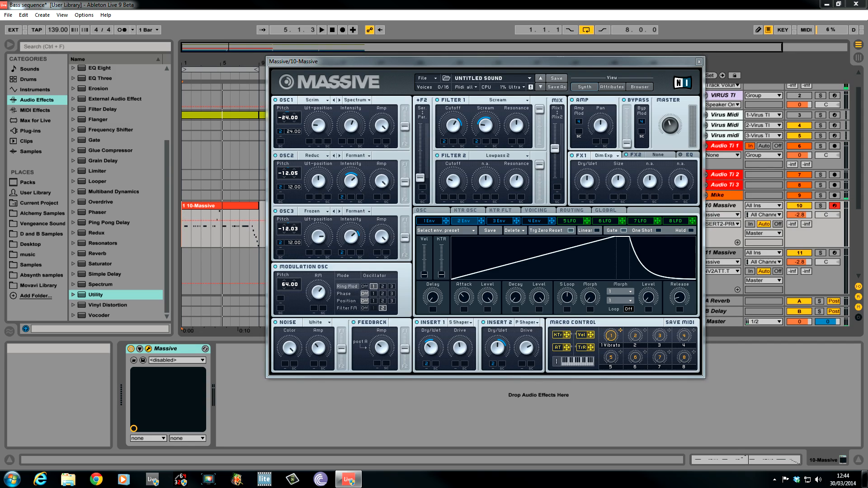
pyautogui.click(621, 177)
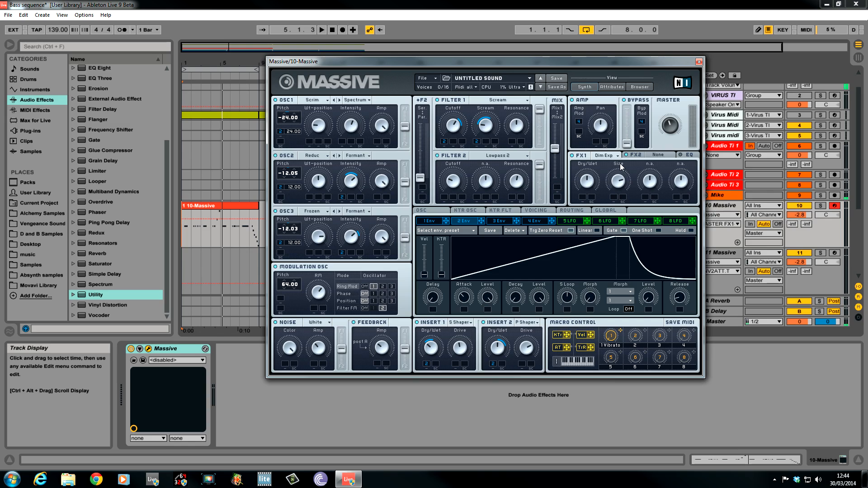
pyautogui.click(1, 157)
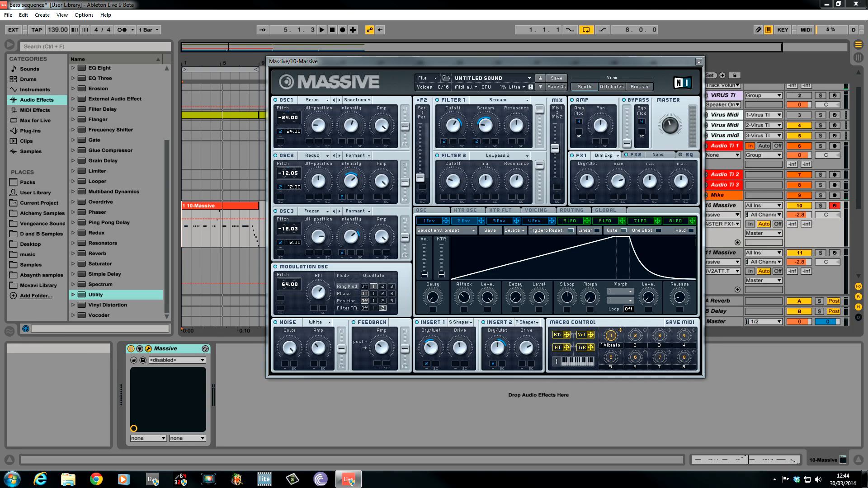
# - Set FX2 to Reverb, lower its Dry/Wet and adjust its Density
pyautogui.click(656, 155)
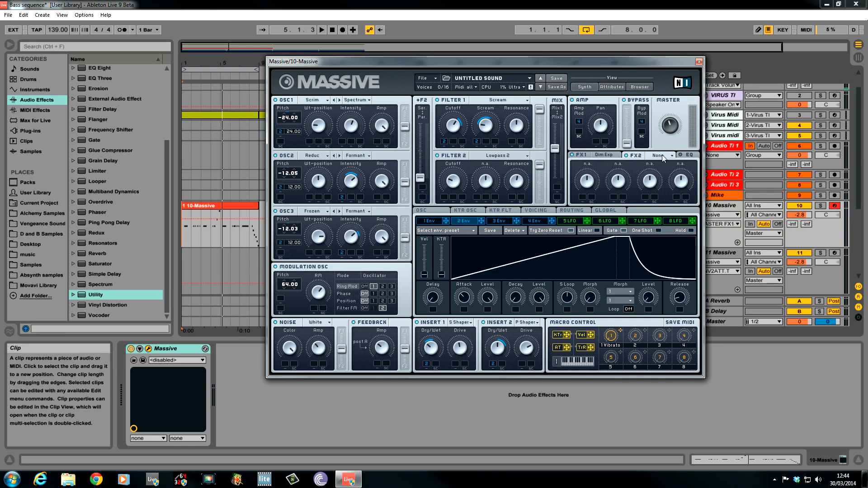
pyautogui.click(670, 156)
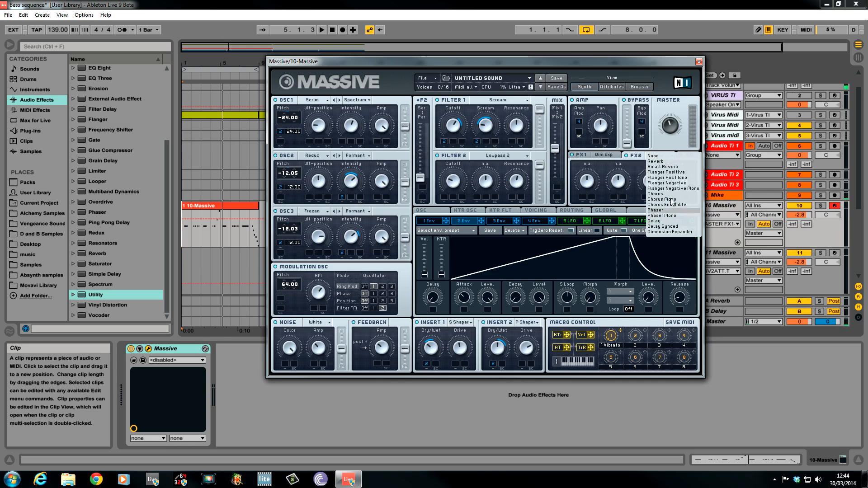
pyautogui.click(660, 159)
pyautogui.moveTo(590, 181); pyautogui.dragTo(593, 236)
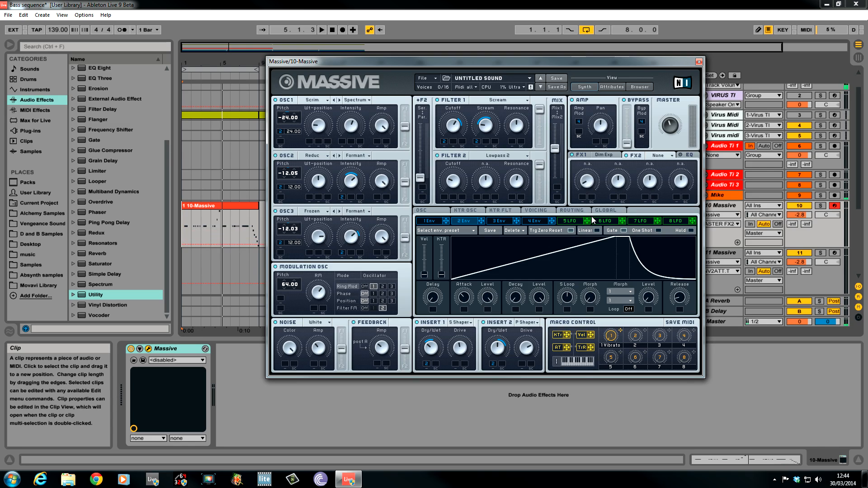
pyautogui.click(673, 155)
pyautogui.click(657, 177)
pyautogui.moveTo(646, 180); pyautogui.dragTo(695, 72)
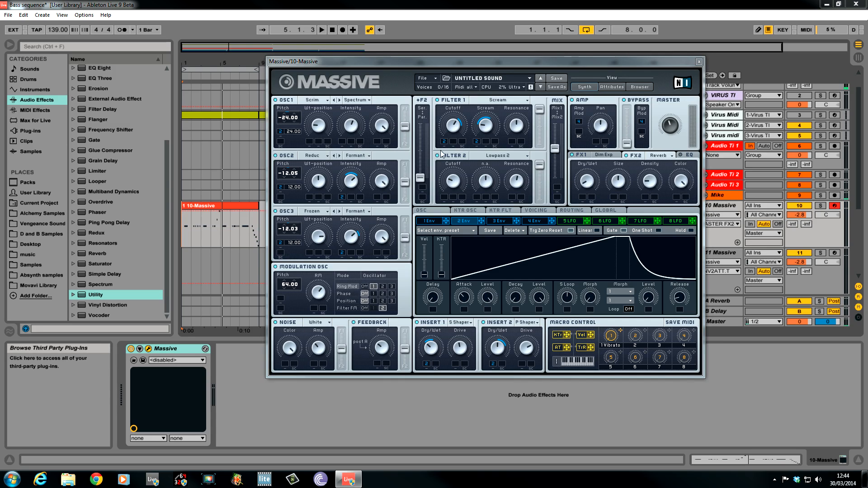
# - Adjust the master EQ's High Shelf, Boost and Low Shelf amounts
pyautogui.click(682, 156)
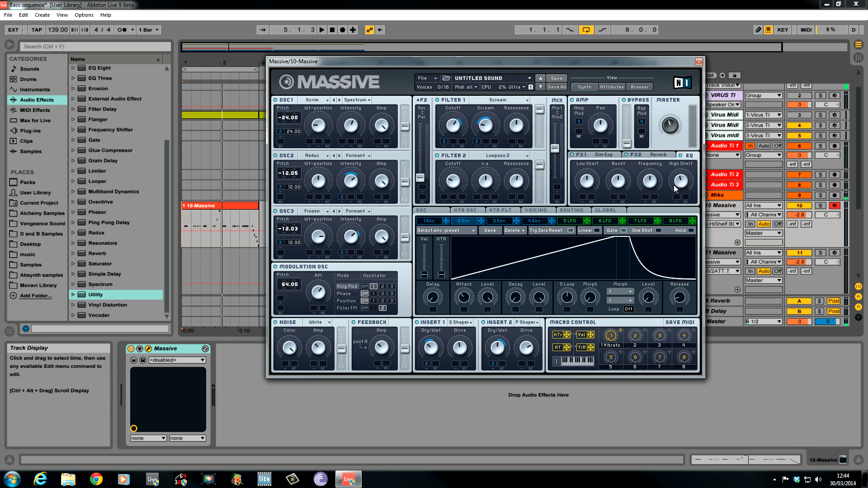
pyautogui.click(621, 184)
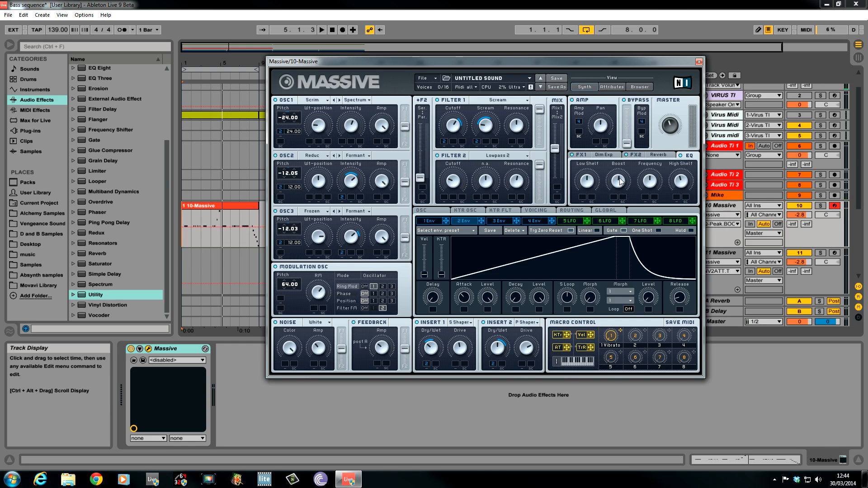
pyautogui.click(589, 186)
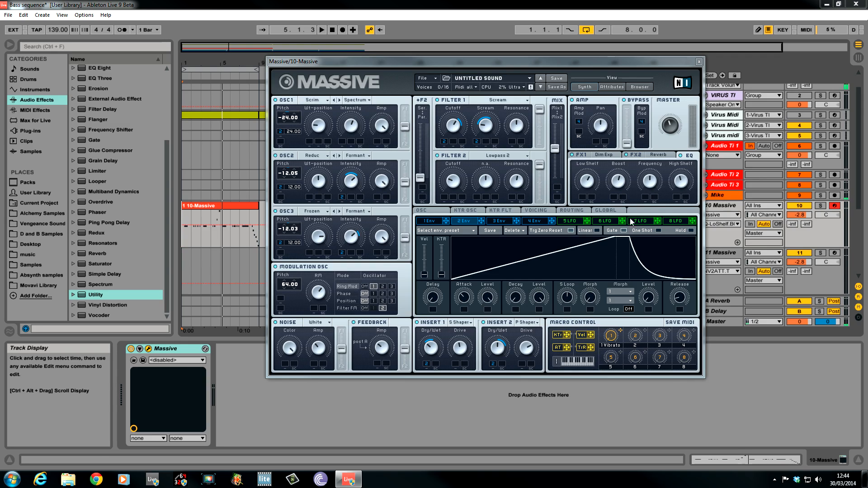
# - Set Unisono to 3 voices and enable the Pitch Cutoff spread with a very small amount
pyautogui.click(527, 210)
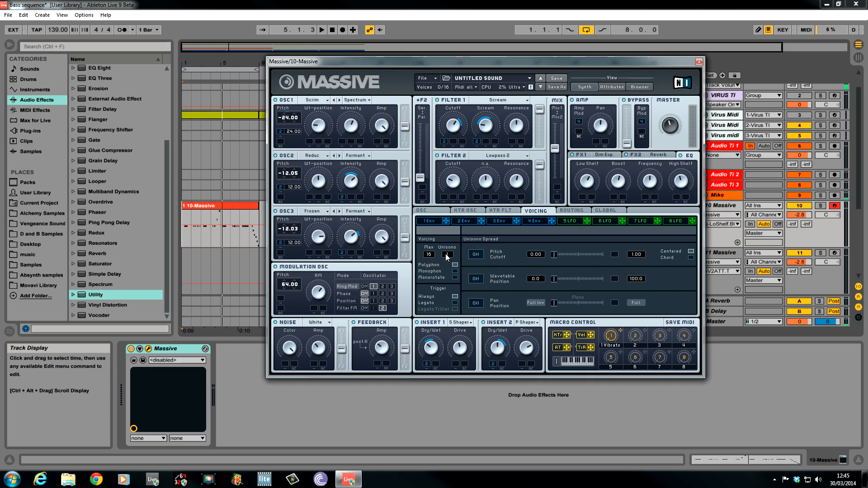
pyautogui.moveTo(446, 254); pyautogui.dragTo(451, 256)
pyautogui.click(476, 254)
pyautogui.moveTo(555, 257); pyautogui.dragTo(557, 256)
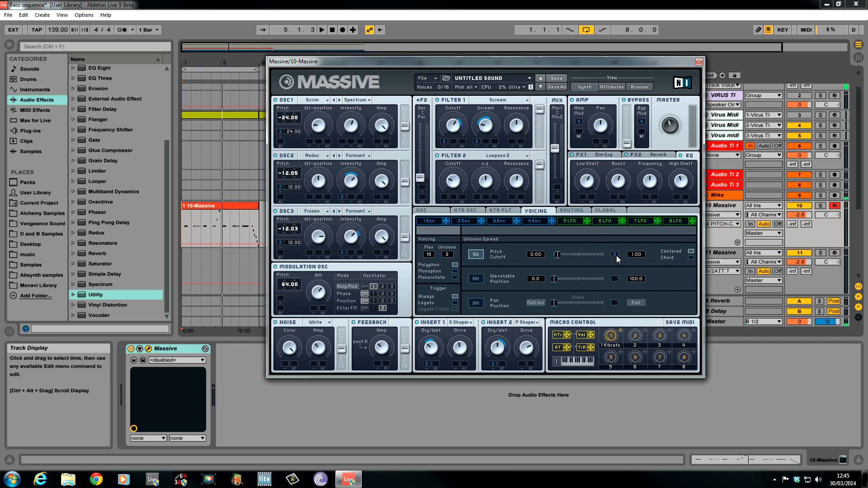
# - Set envelope 2's modulation depth on the Pitch Cutoff spread, and enable the Pan Position spread with envelope 2 modulation
pyautogui.moveTo(617, 256); pyautogui.dragTo(617, 253)
pyautogui.moveTo(616, 255); pyautogui.dragTo(615, 257)
pyautogui.moveTo(481, 222); pyautogui.dragTo(616, 305)
# - Play the arrangement from the start, lower Massive's Master volume and bring up the FX2 reverb settings
pyautogui.moveTo(355, 67)
pyautogui.mouseDown()
pyautogui.moveTo(379, 72)
pyautogui.moveTo(350, 70)
pyautogui.mouseUp()
pyautogui.click(186, 126)
pyautogui.press('space')
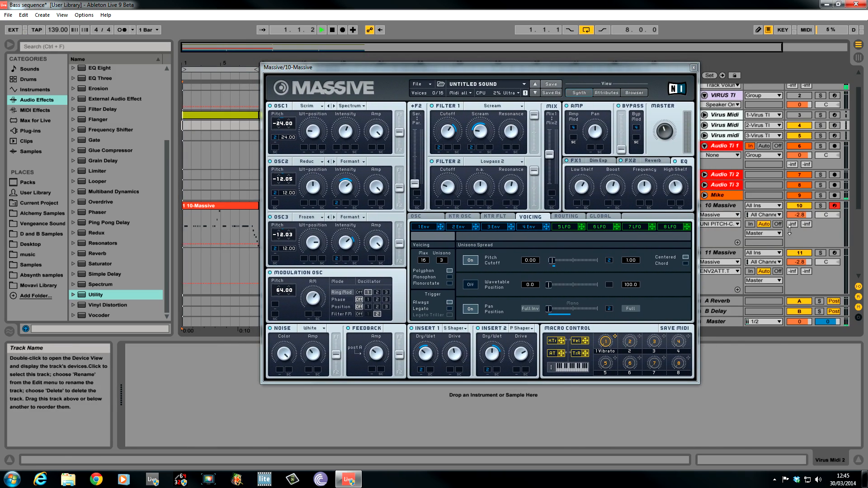
pyautogui.click(664, 137)
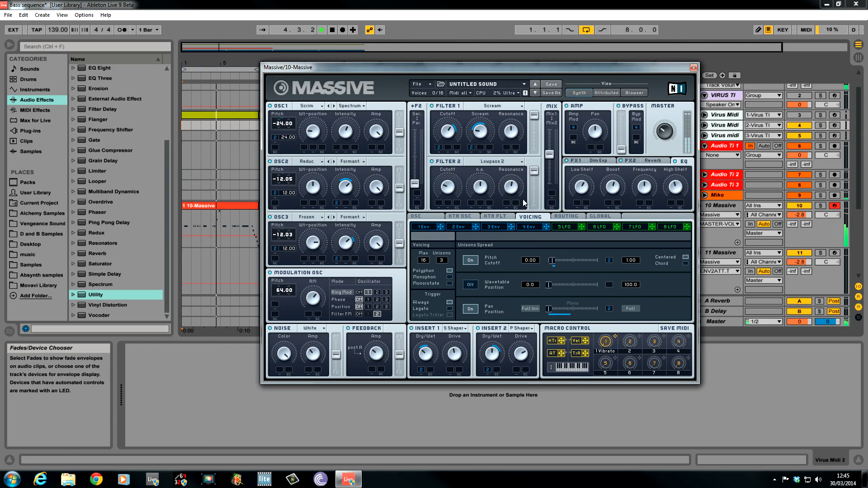
pyautogui.click(665, 161)
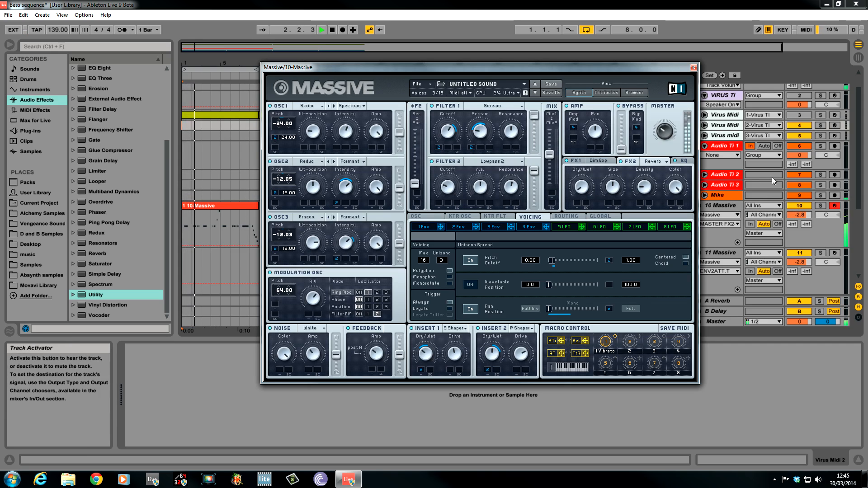
# - Activate the Drums track and adjust Massive's Master volume during playback
pyautogui.scroll(-3, 793, 249)
pyautogui.click(792, 247)
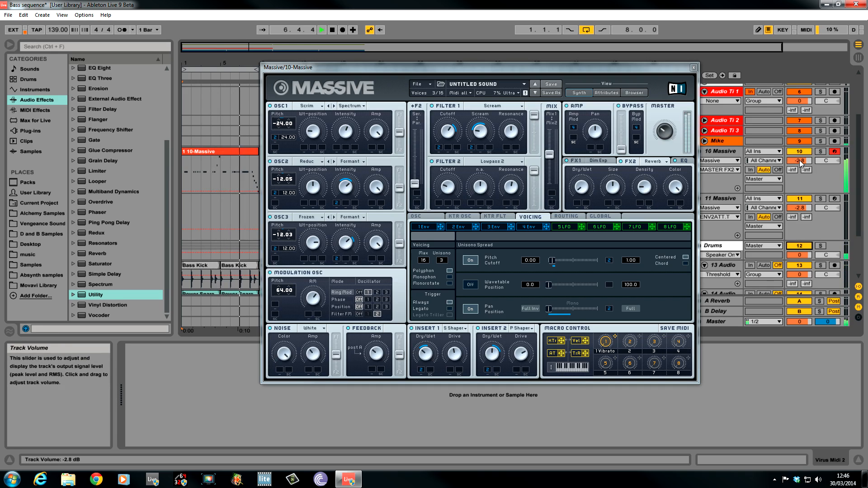
pyautogui.click(665, 132)
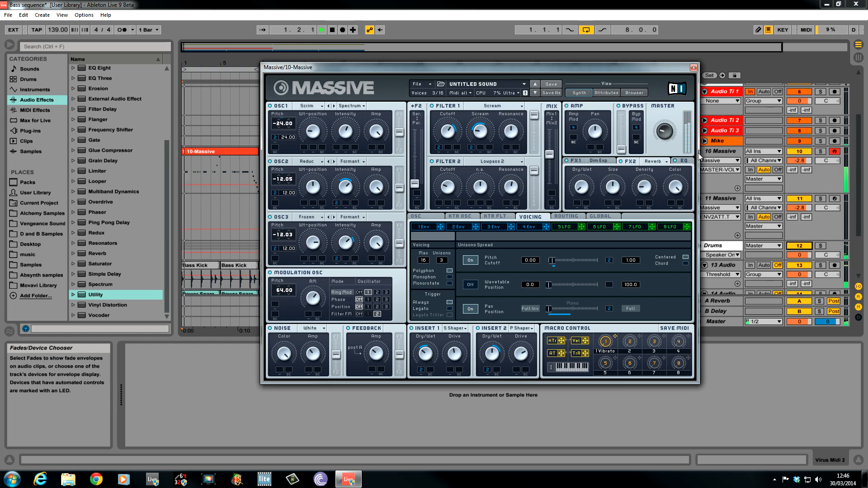
# - Activate the first Virus Midi track and open the Virus TI plug-in window, repositioning the Massive window
pyautogui.moveTo(859, 173); pyautogui.dragTo(861, 136)
pyautogui.click(800, 133)
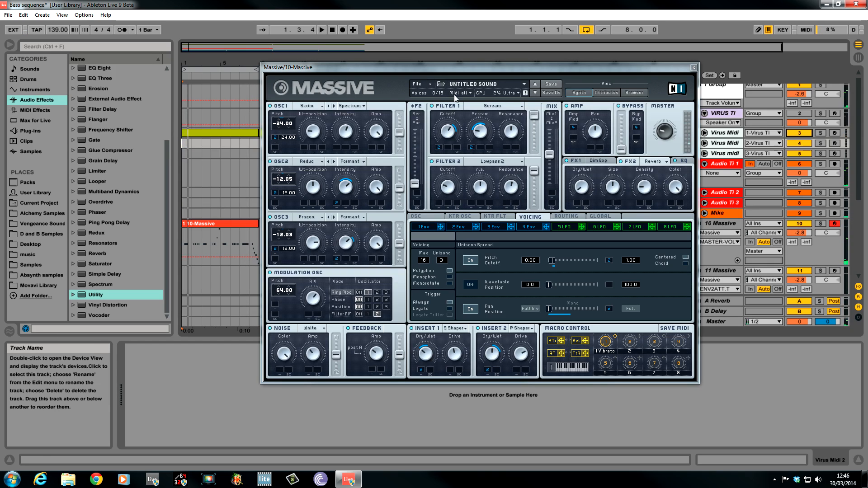
pyautogui.moveTo(461, 68); pyautogui.dragTo(474, 267)
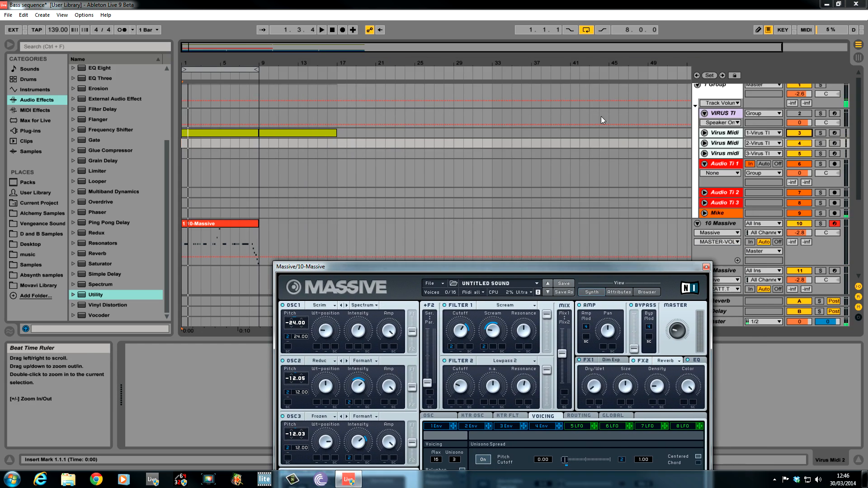
pyautogui.click(727, 118)
pyautogui.moveTo(438, 267); pyautogui.dragTo(428, 98)
pyautogui.click(148, 349)
pyautogui.moveTo(393, 156); pyautogui.dragTo(630, 134)
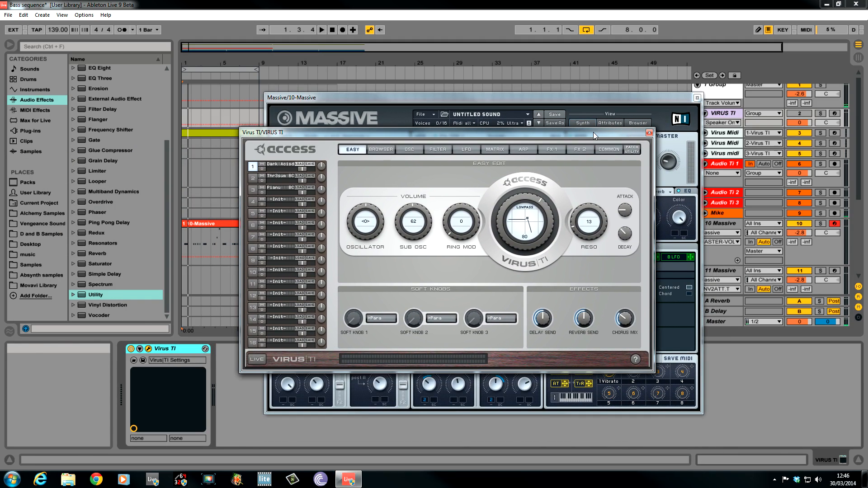
# - Solo the first Virus Midi track and Audio Ti 2, and play them to hear the Virus sound alone
pyautogui.click(820, 133)
pyautogui.click(821, 193)
pyautogui.press('space')
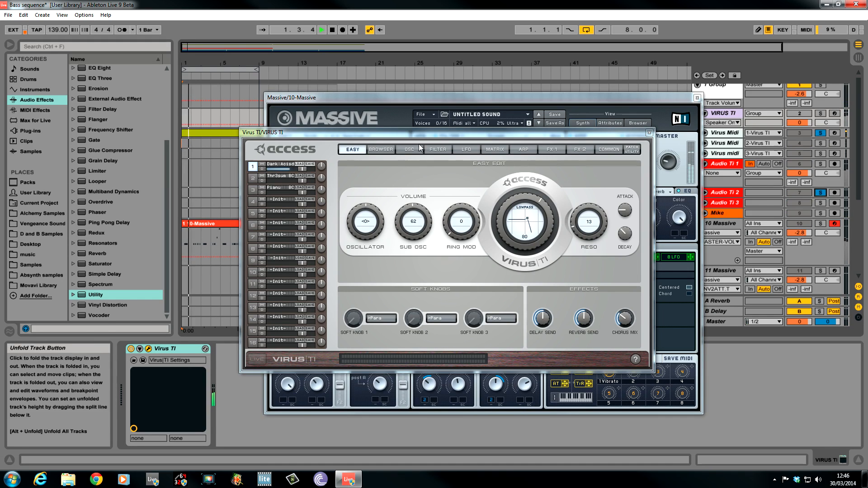
pyautogui.press('space')
pyautogui.moveTo(471, 131); pyautogui.dragTo(504, 191)
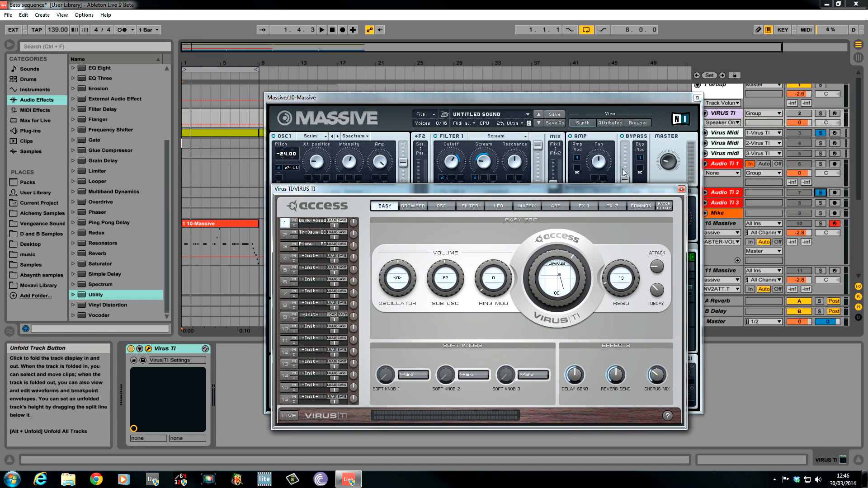
pyautogui.press('space')
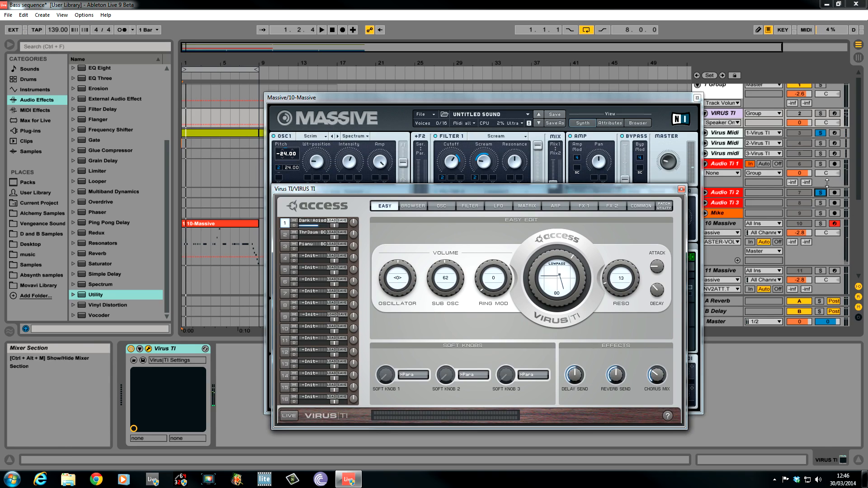
# - Clear the track solos during playback and bring the Massive window in front of the Virus TI window
pyautogui.click(821, 164)
pyautogui.moveTo(459, 191); pyautogui.dragTo(469, 209)
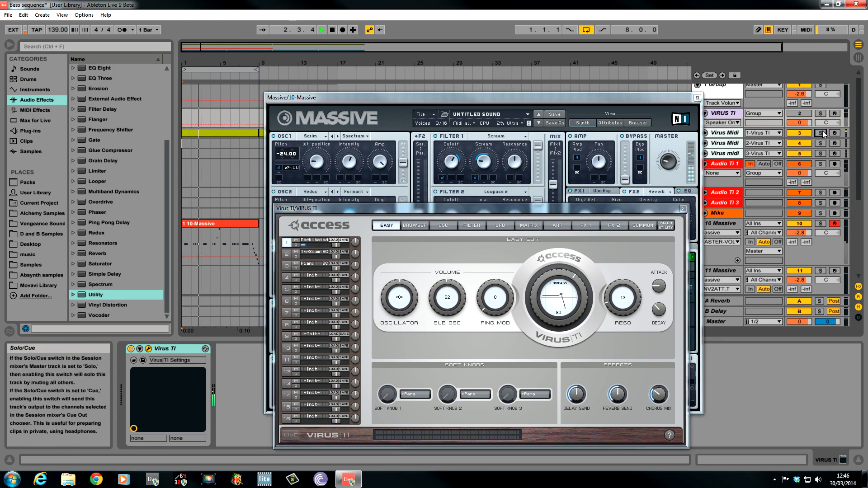
pyautogui.moveTo(627, 101); pyautogui.dragTo(607, 128)
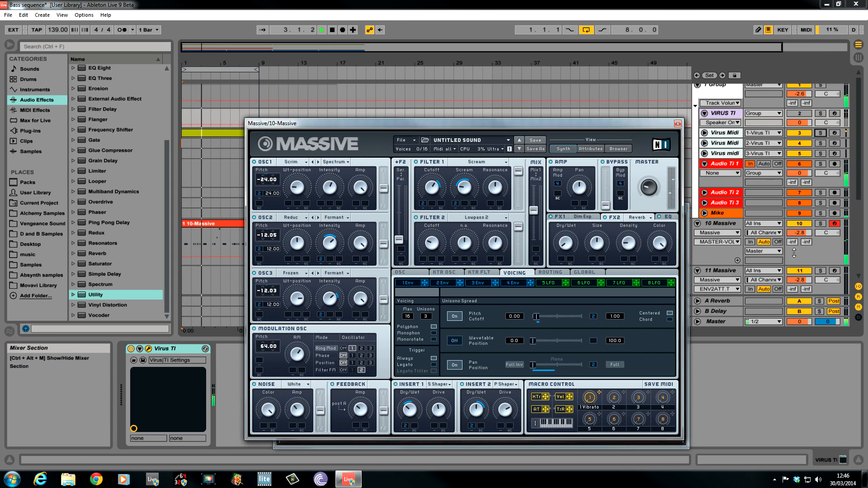
# - Deactivate both Massive tracks and the Drums track so that the Virus layer plays alone
pyautogui.click(800, 272)
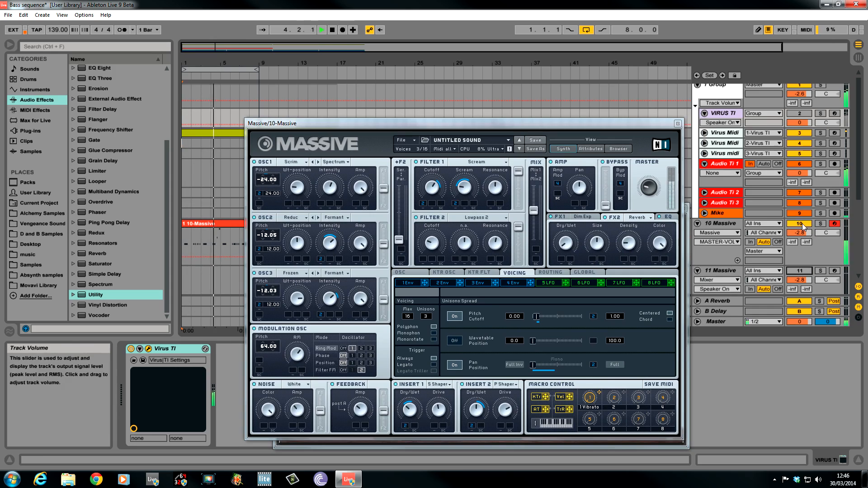
pyautogui.scroll(-3, 809, 252)
pyautogui.click(800, 264)
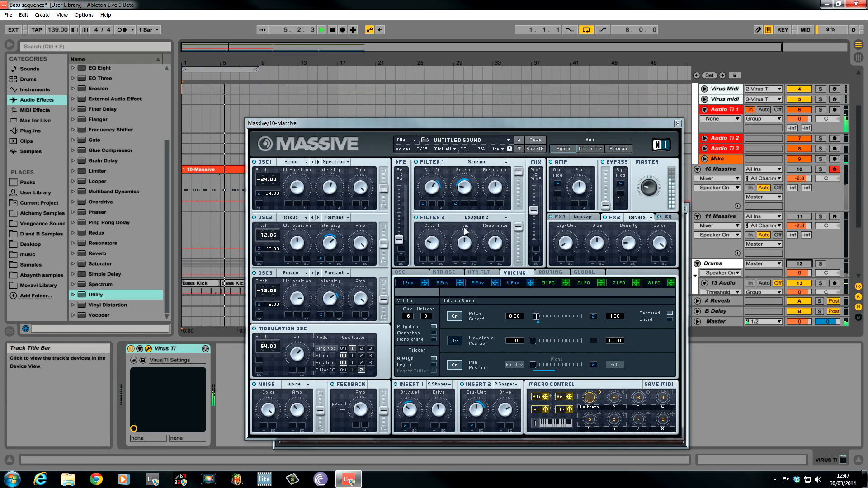
# - Close the Massive window and examine the Virus patch's oscillator, filter, LFO and matrix settings, returning to the LFO page
pyautogui.click(678, 124)
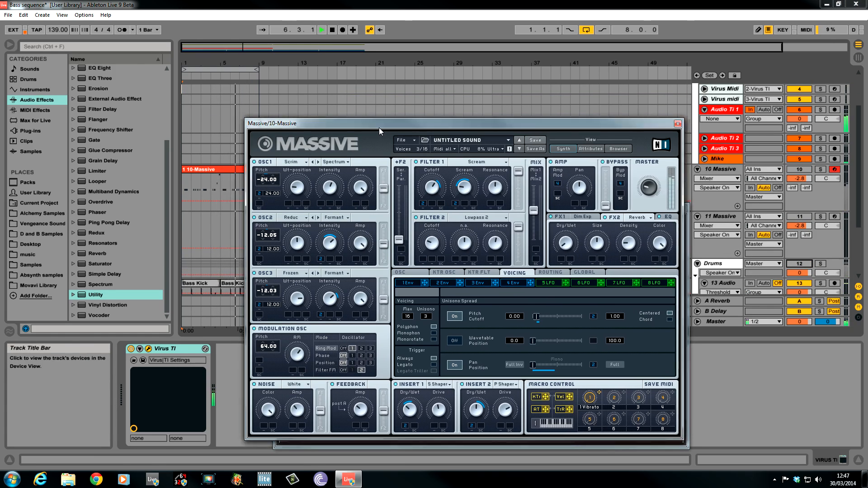
pyautogui.click(472, 226)
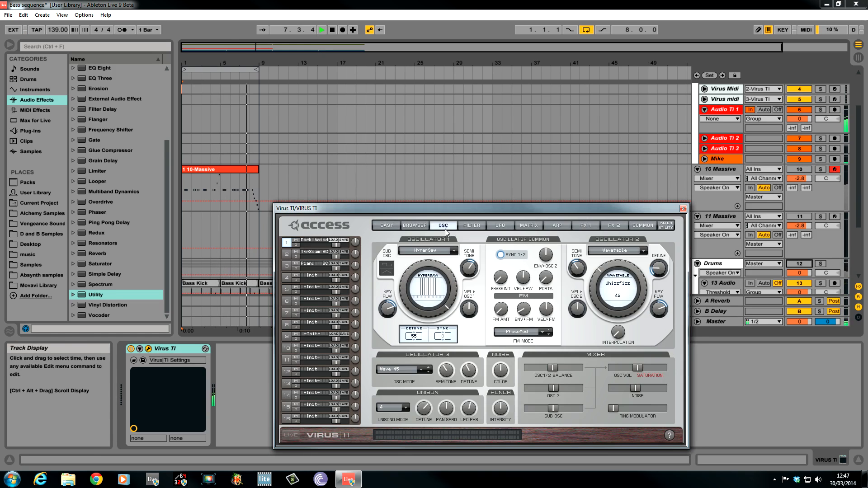
pyautogui.click(501, 225)
pyautogui.click(528, 225)
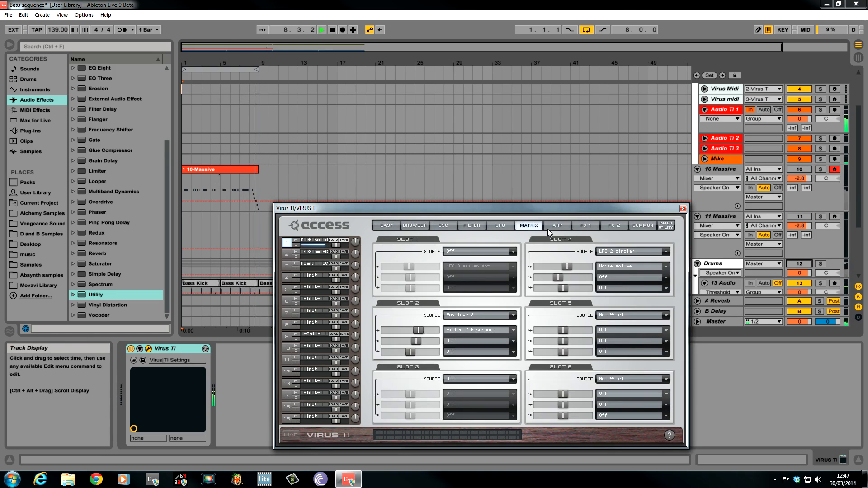
pyautogui.click(500, 226)
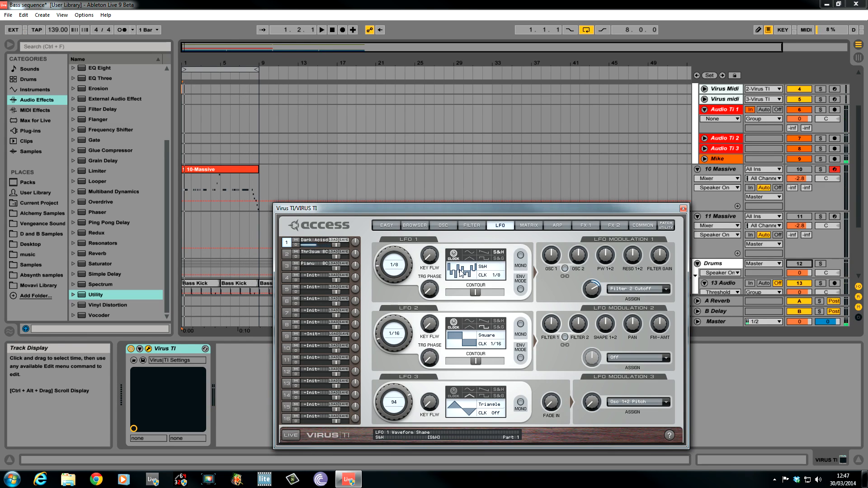
# - Move the Virus TI window higher and bring the Massive window back in front of it
pyautogui.moveTo(449, 206); pyautogui.dragTo(447, 127)
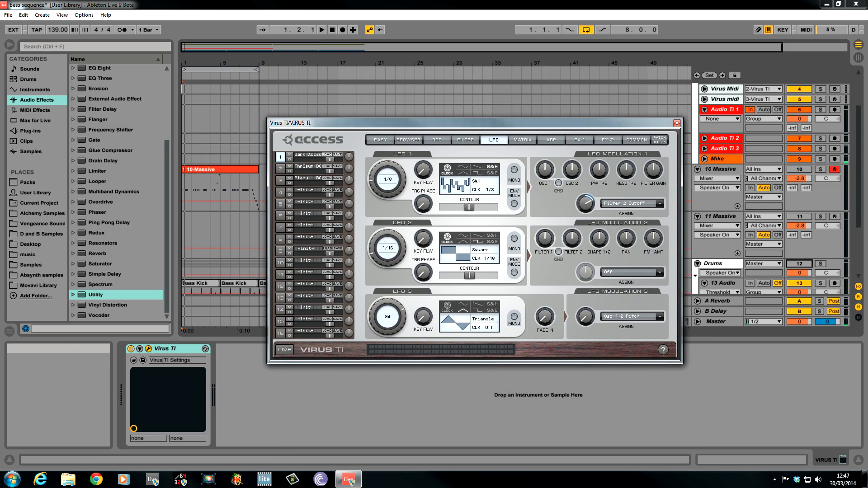
pyautogui.moveTo(0, 106); pyautogui.dragTo(486, 91)
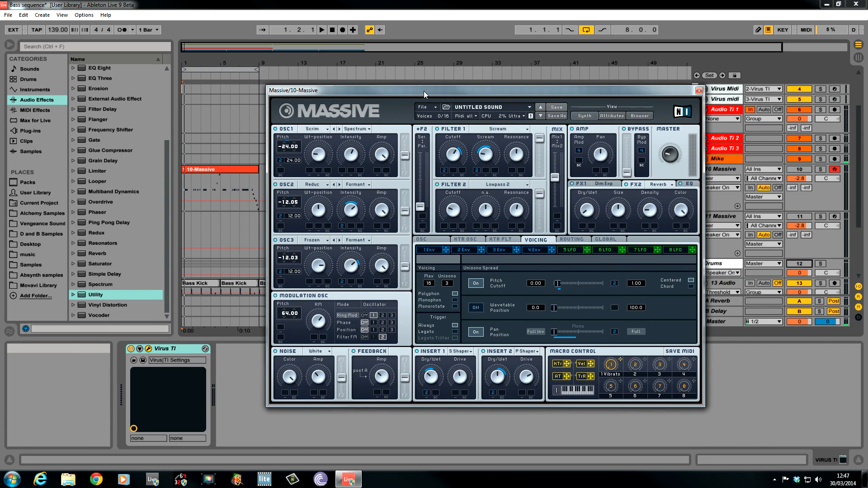